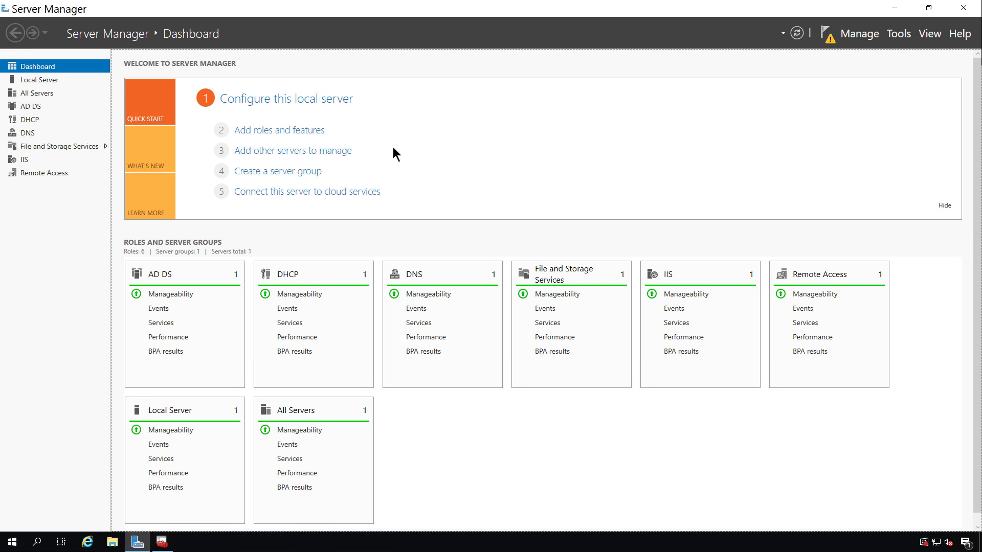
- Launch the Add Roles and Features Wizard for a role-based installation on DC02
left_click(298, 132)
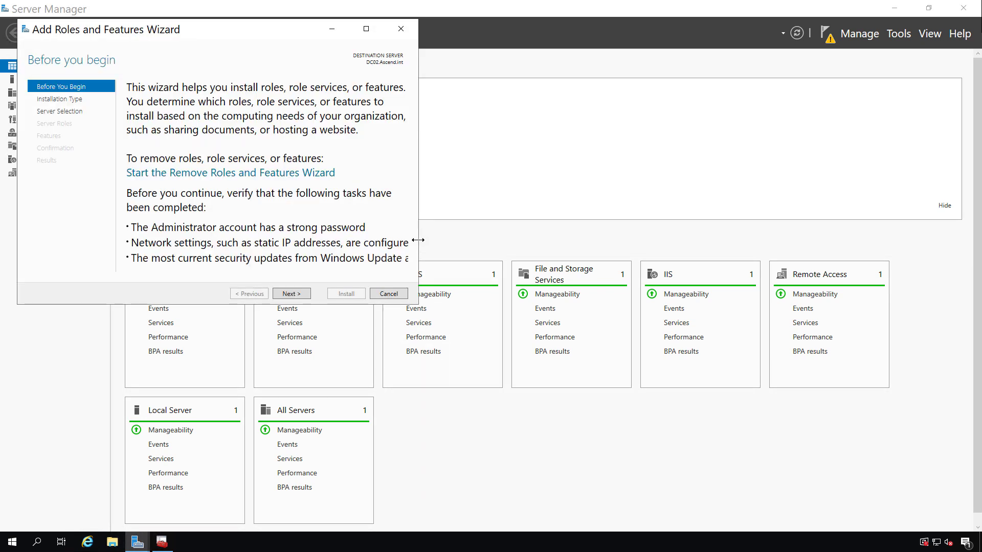
left_click(368, 29)
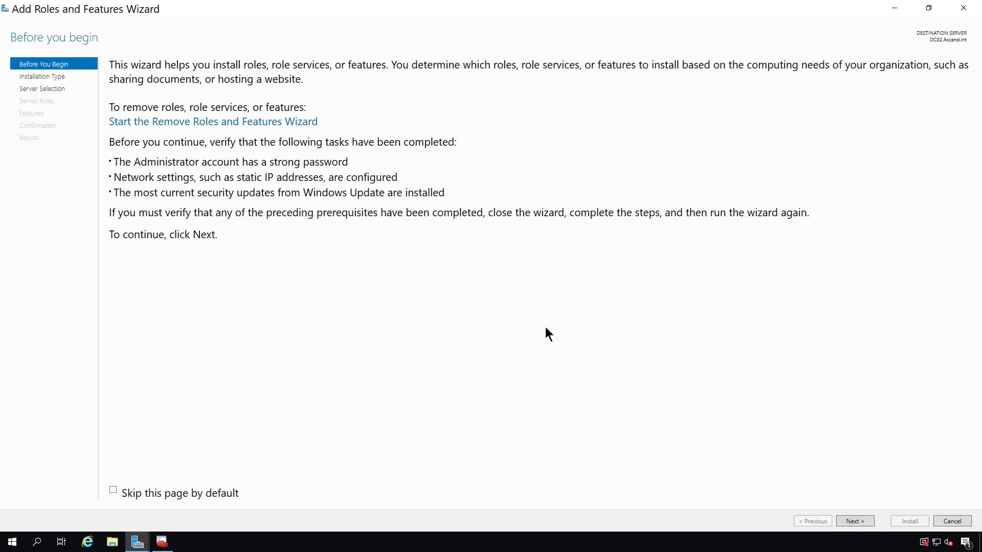
left_click(845, 522)
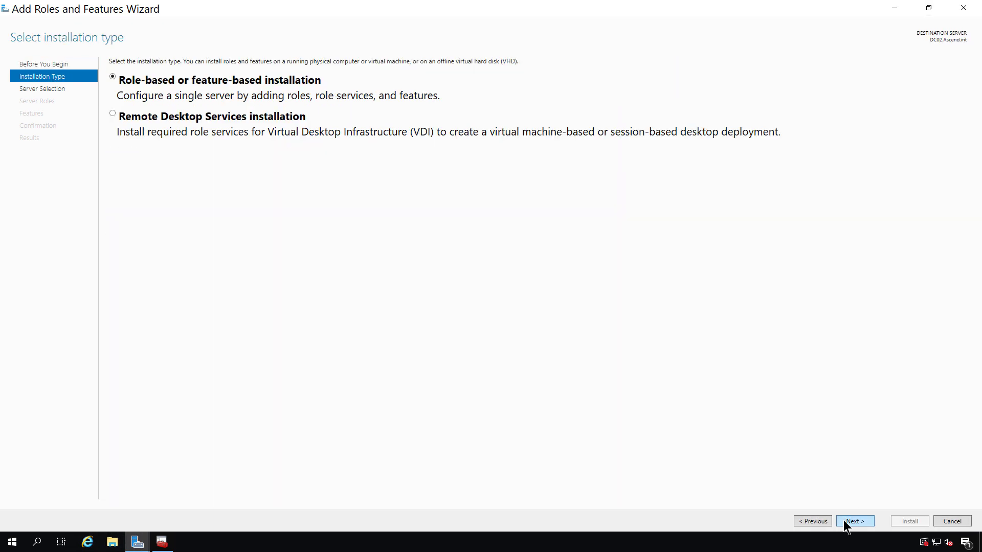
left_click(851, 521)
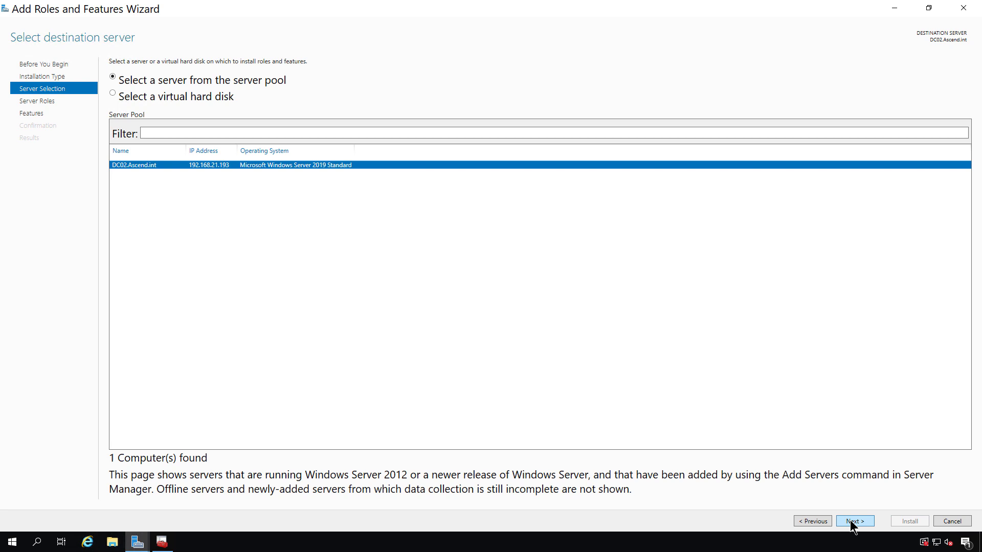
left_click(851, 523)
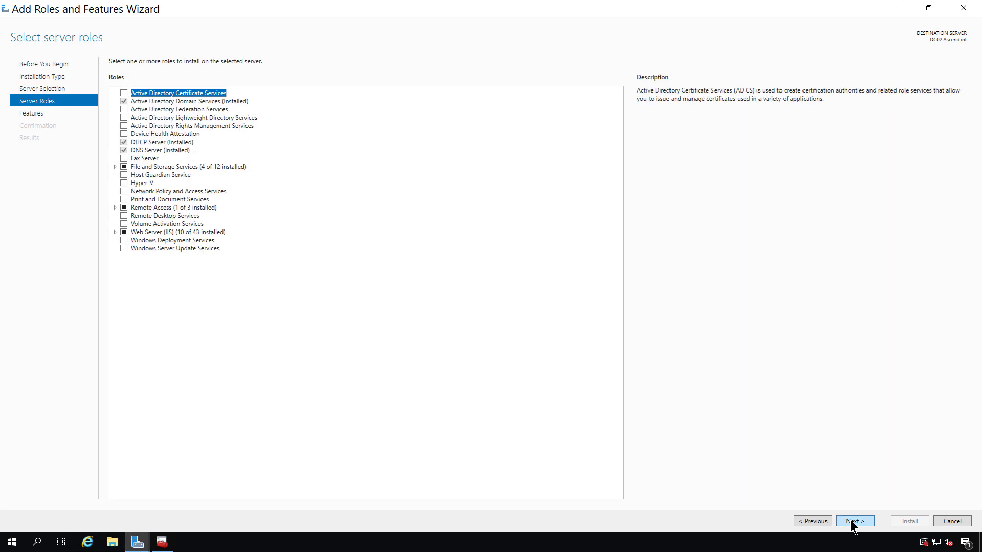
- Select Active Directory Rights Management Services with its required features and start installing
left_click(124, 126)
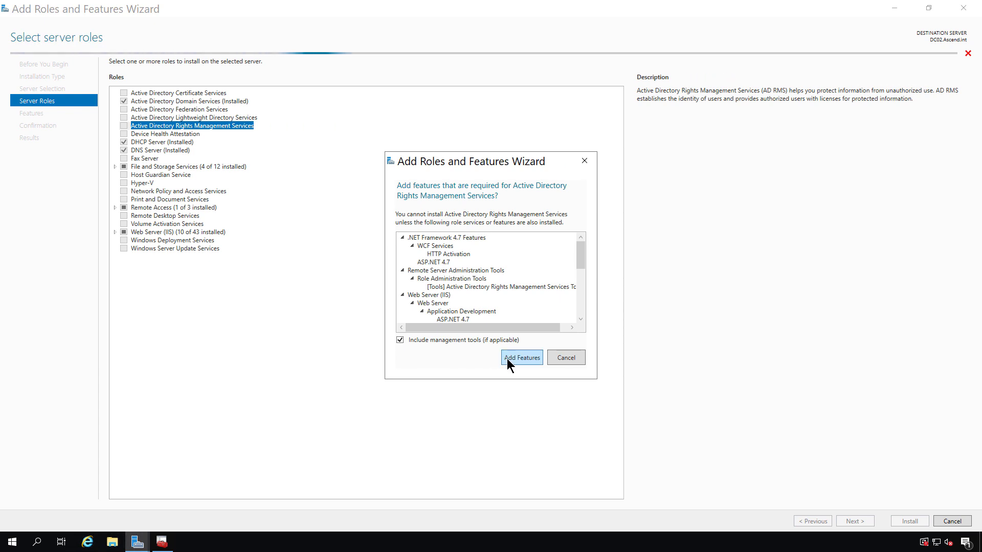
left_click(510, 358)
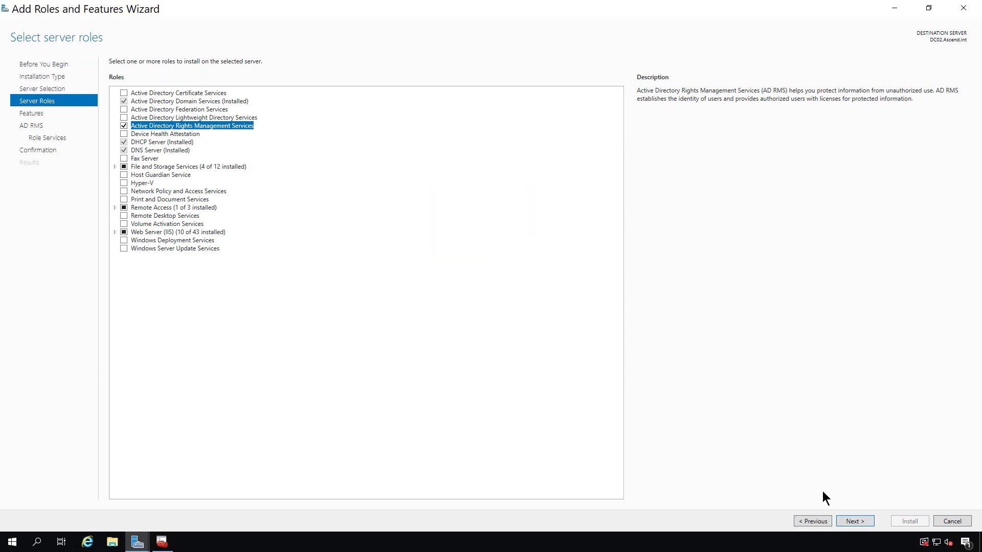
left_click(854, 522)
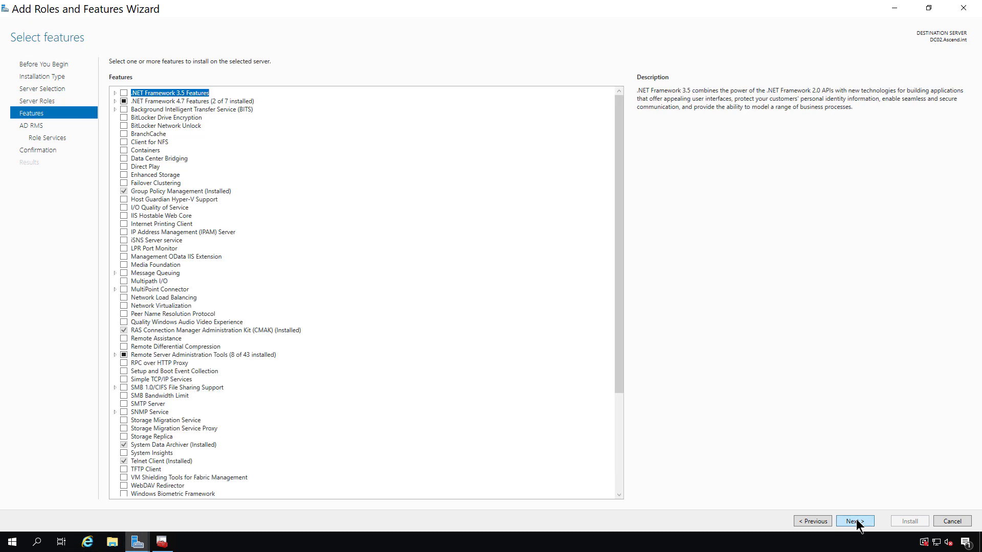
left_click(856, 522)
left_click(852, 521)
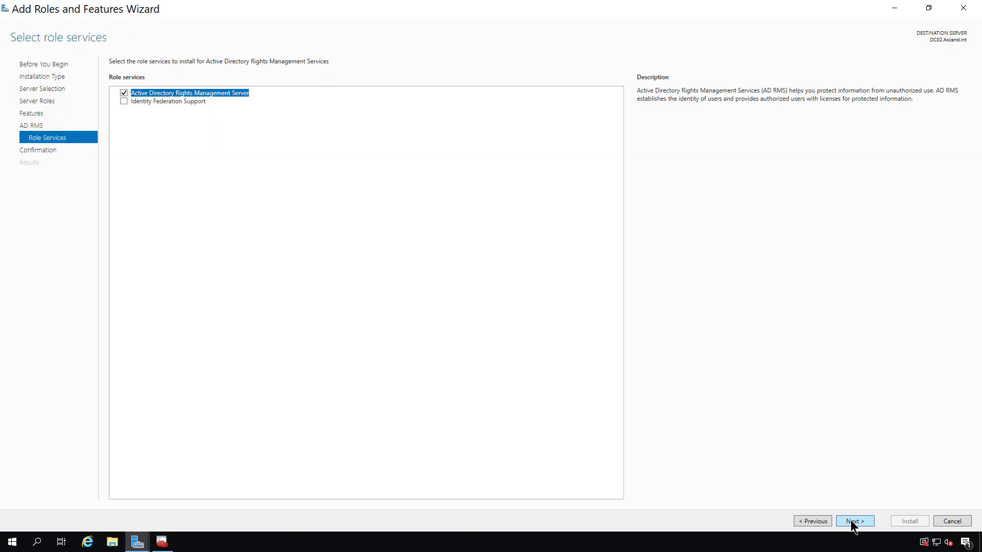
left_click(853, 522)
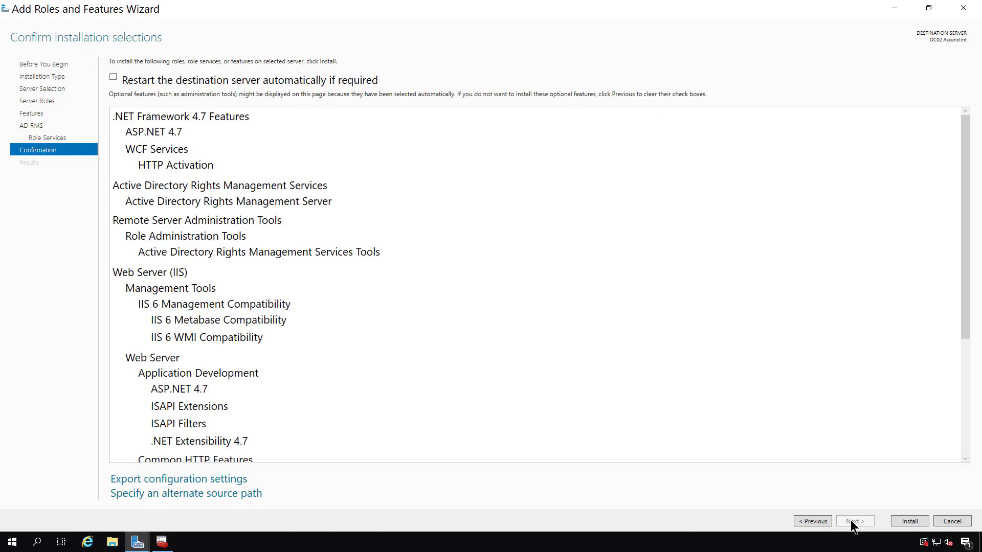
left_click(901, 519)
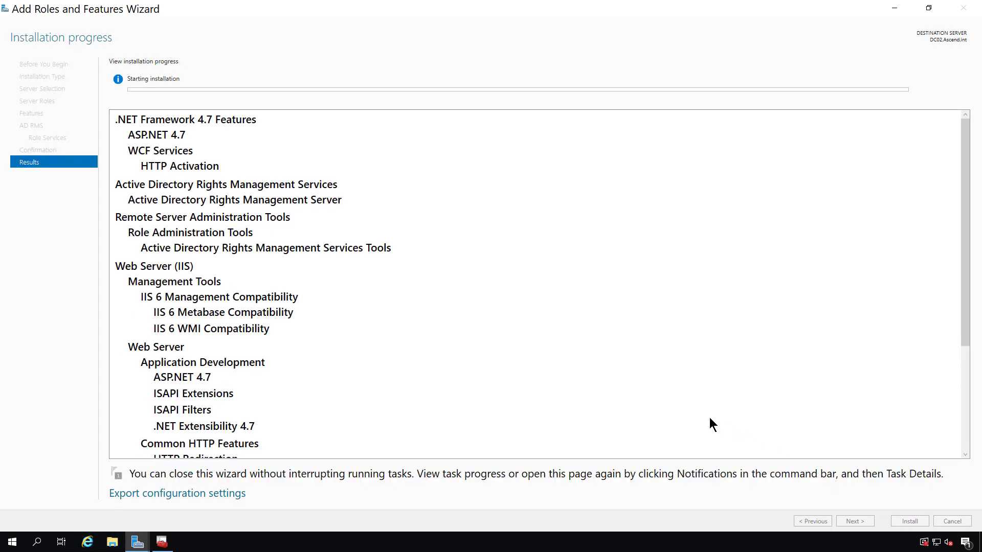
- Close the wizard and open the Users container in Active Directory Users and Computers
left_click(910, 521)
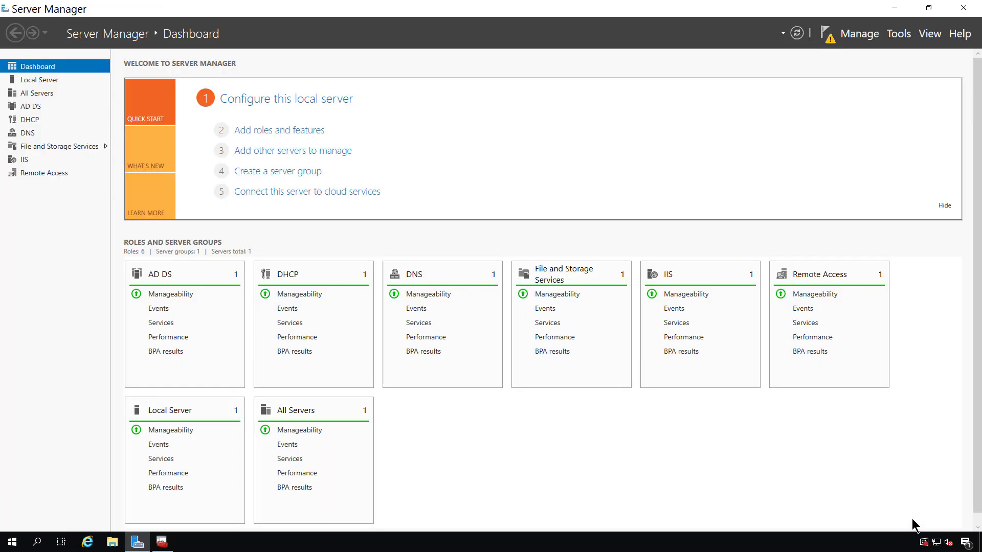
left_click(899, 34)
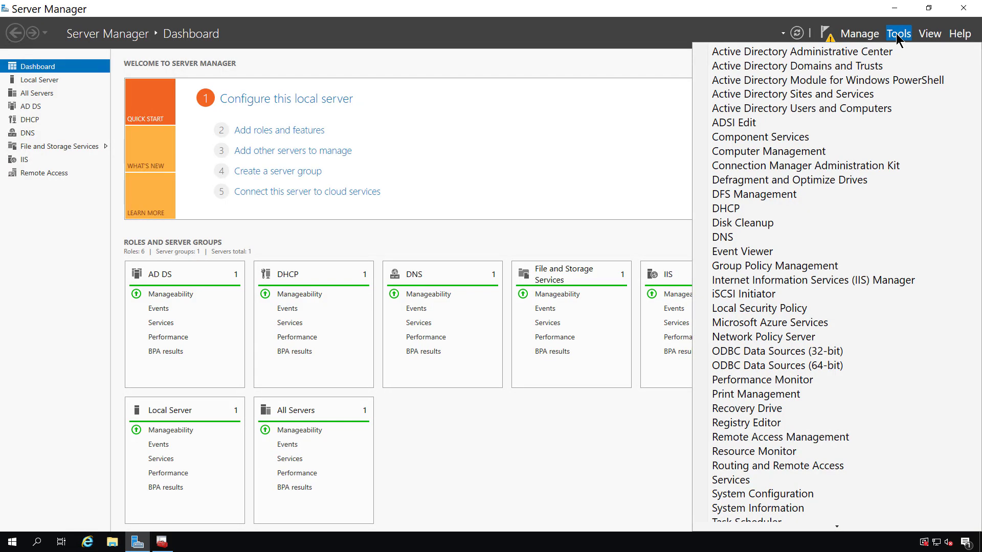
left_click(851, 105)
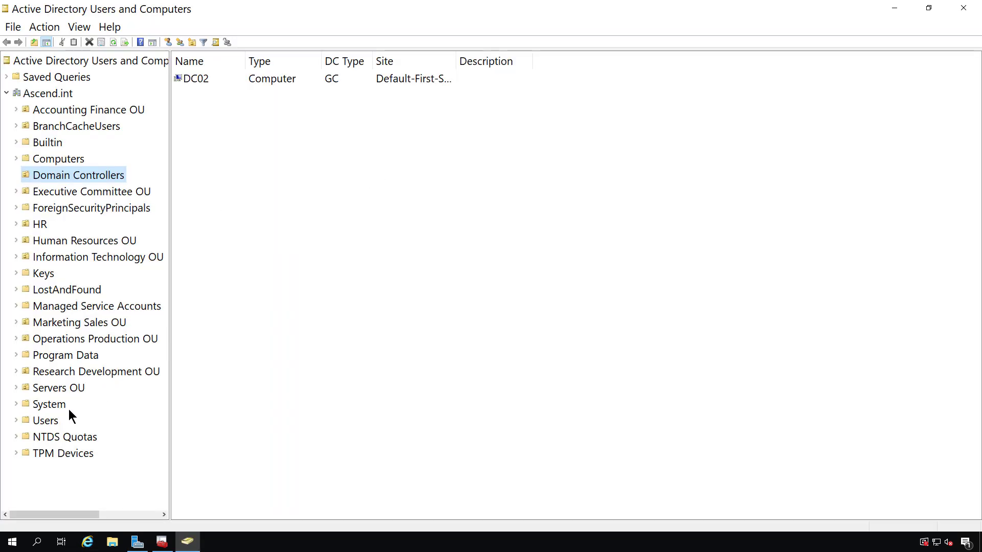
left_click(46, 421)
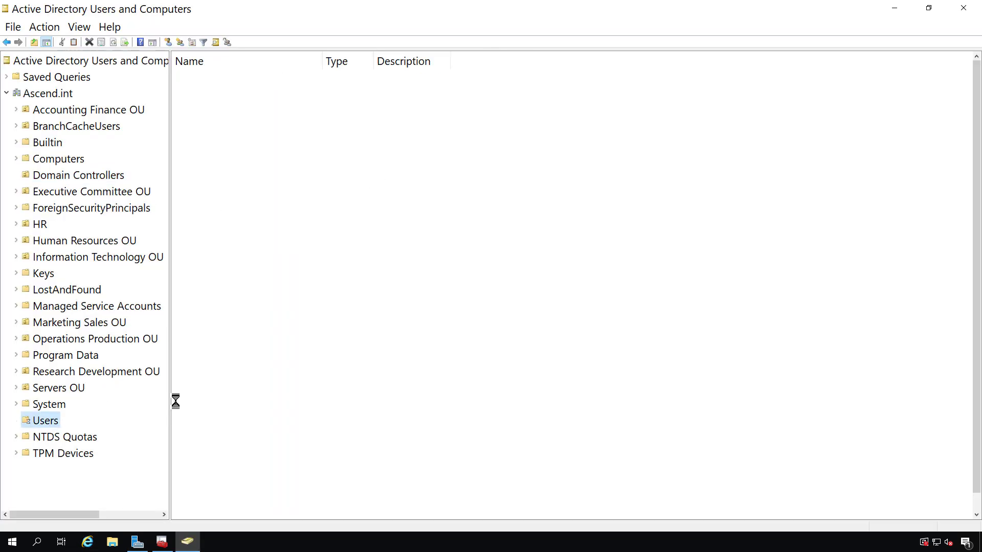
- Create a new user with full name and logon name RMS1
right_click(551, 314)
mouse_move(650, 363)
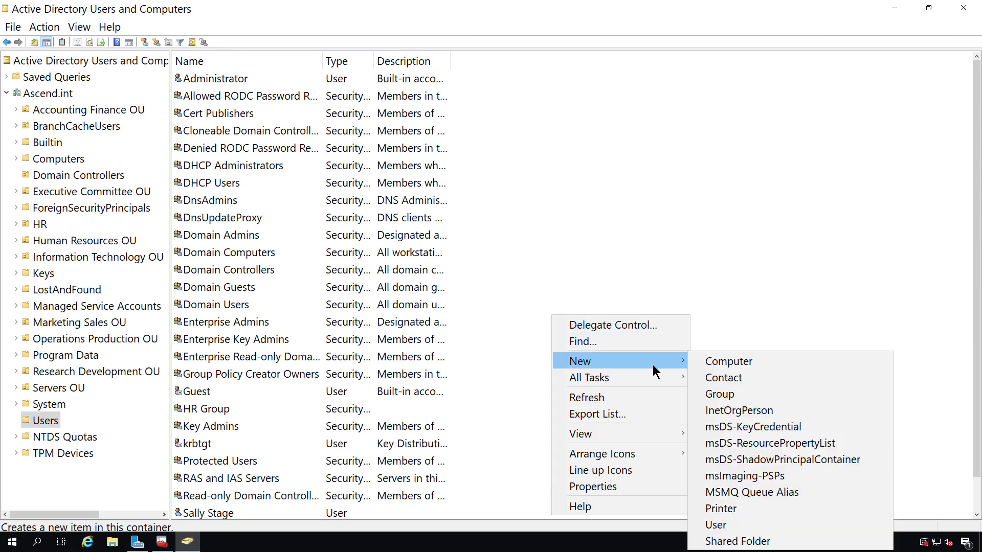
left_click(726, 522)
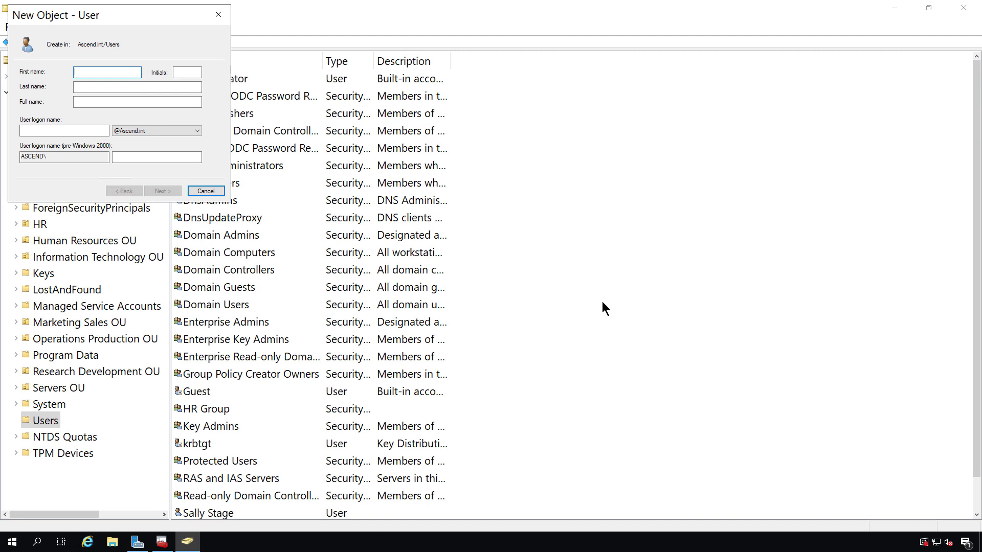
type("RMS1")
left_click(60, 131)
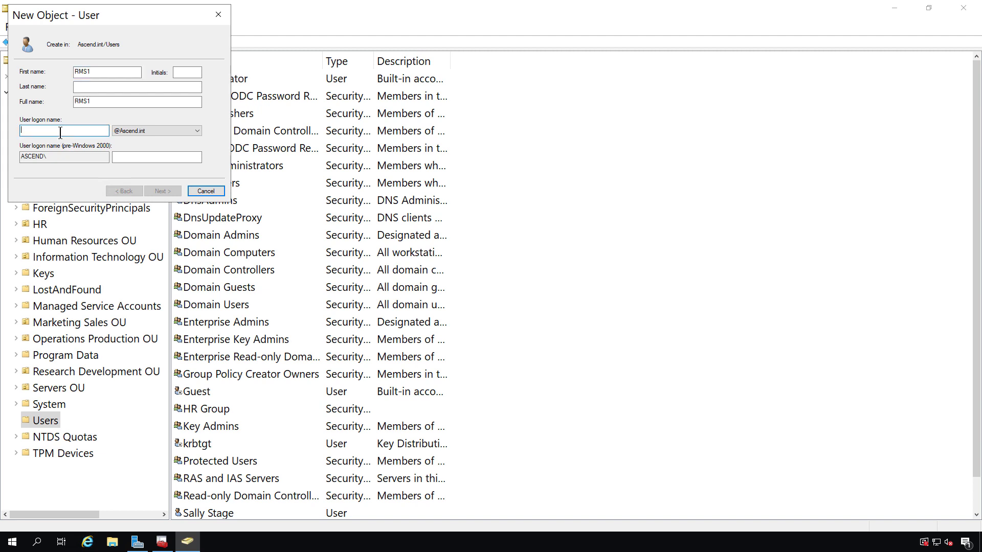
type("RMS1")
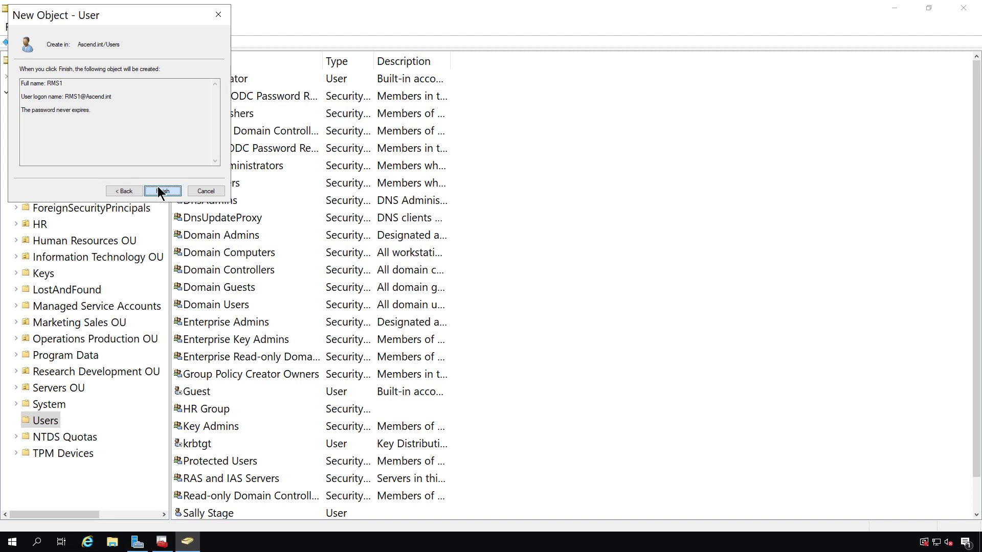
left_click(158, 188)
- Copy the RMS1 user to create a new user named RMS2
right_click(219, 495)
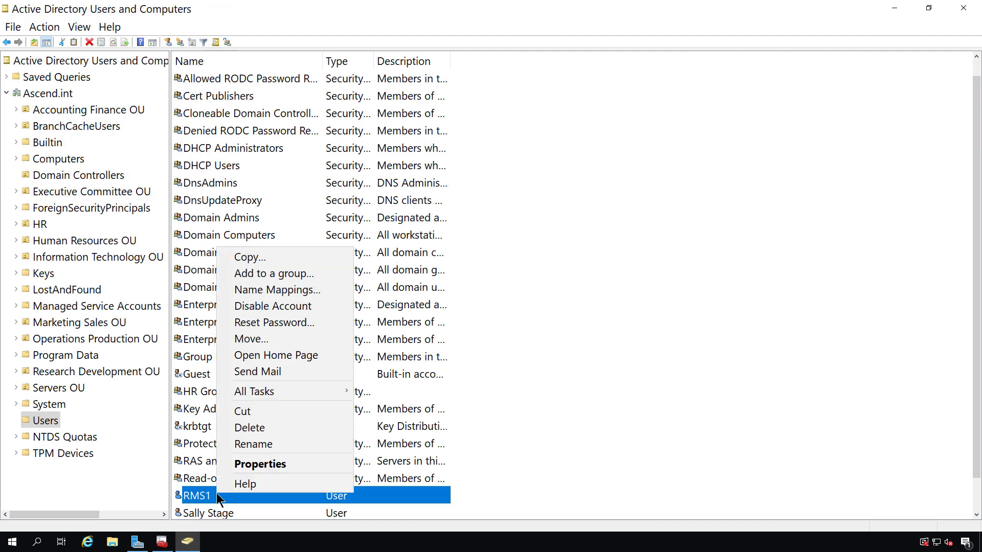
left_click(258, 258)
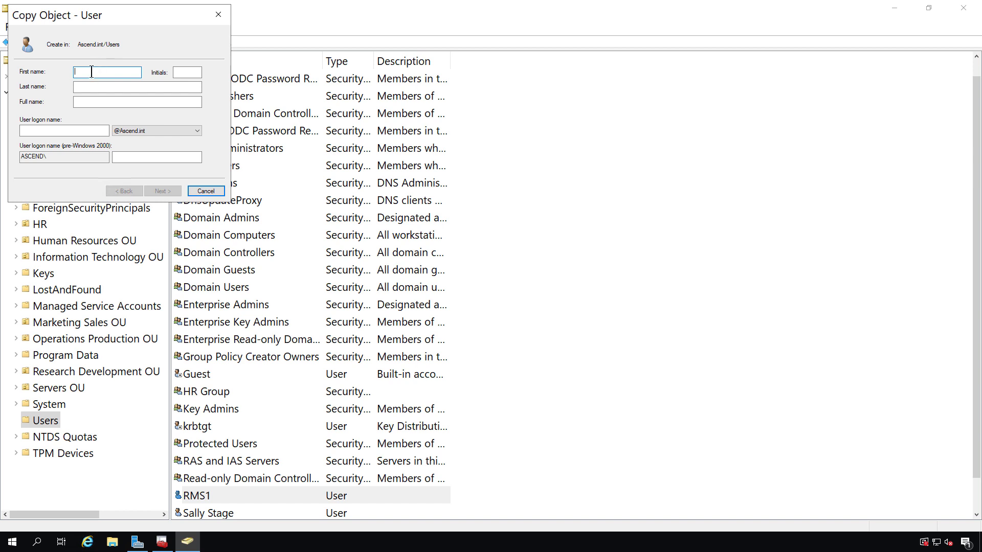
type("RMS2")
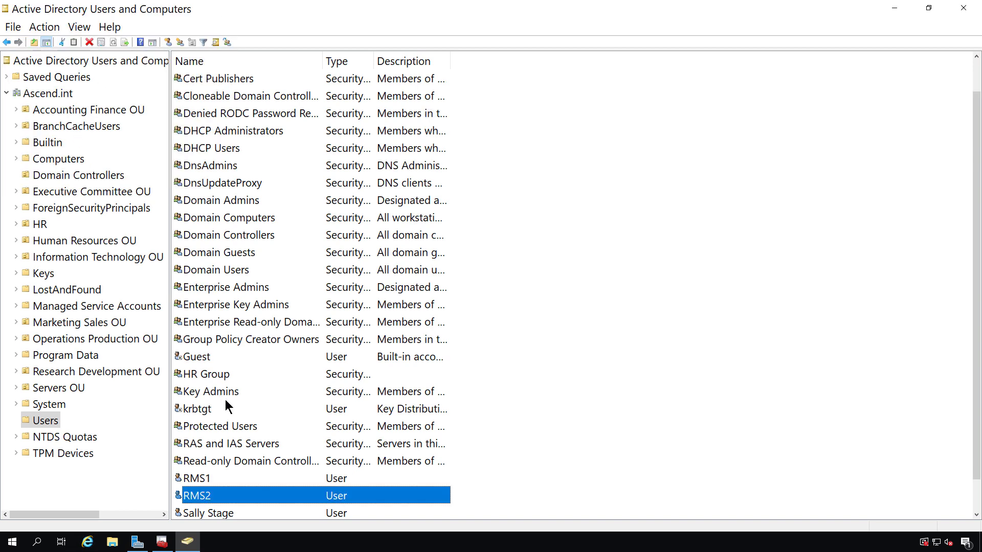
- Give RMS1 its ascend.int e-mail address and save the properties
double_click(226, 479)
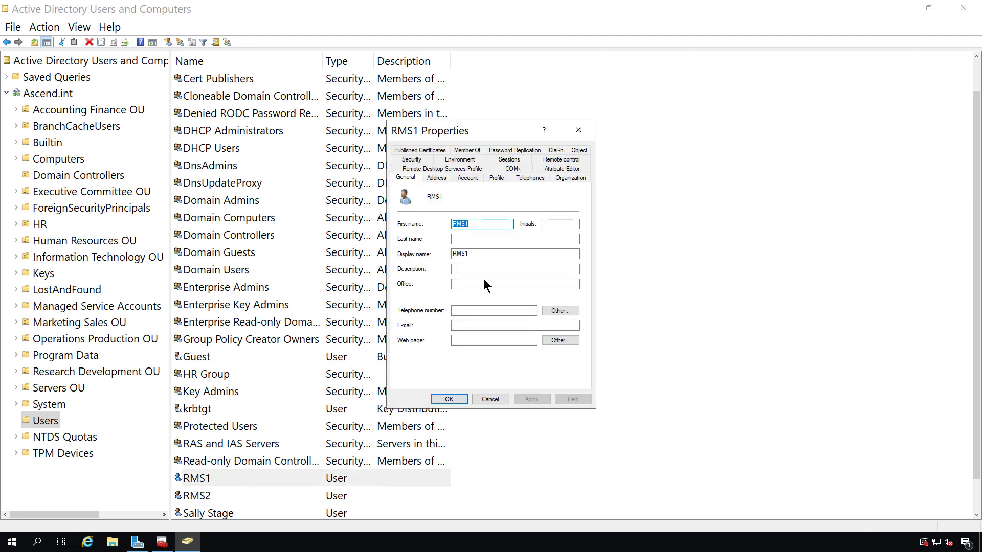
left_click(470, 325)
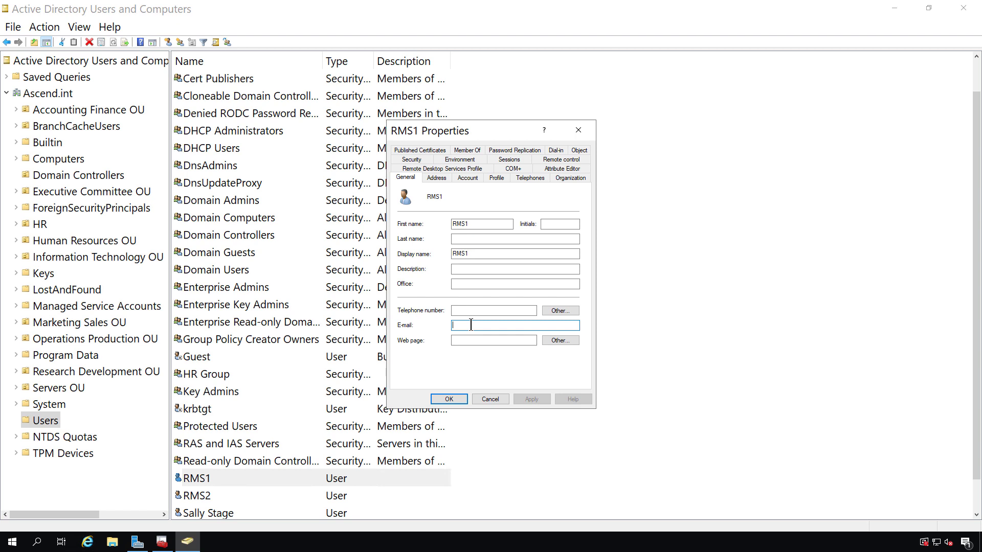
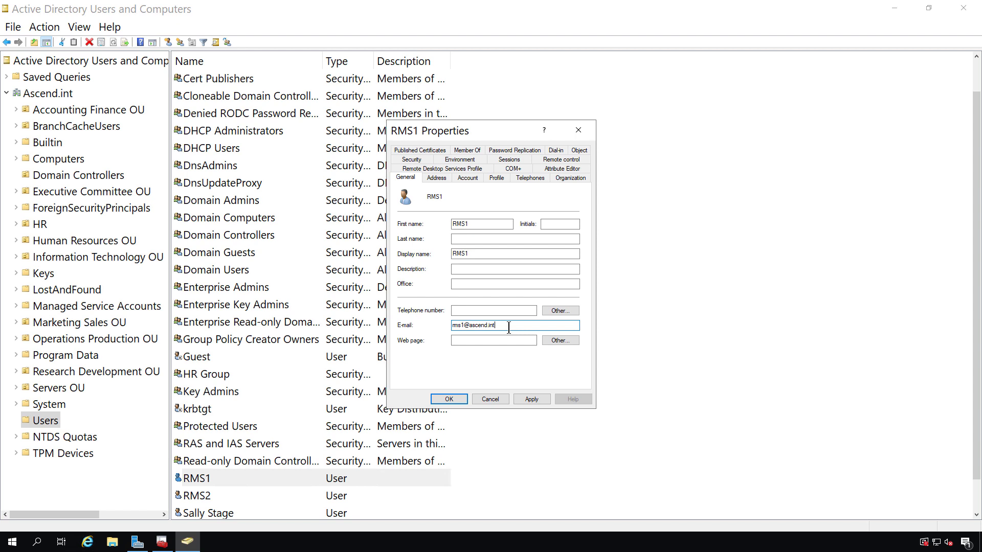
left_click(446, 398)
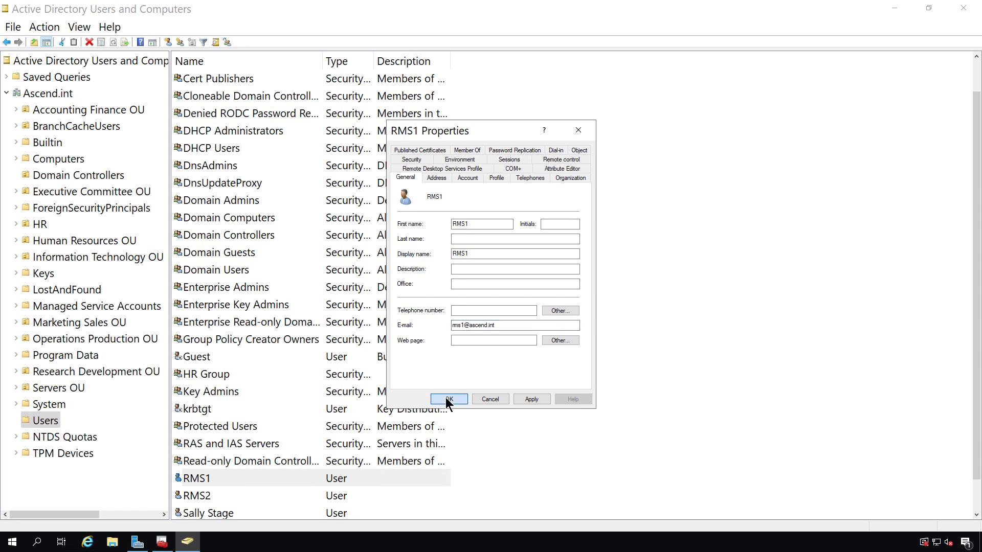
- Paste the user's e-mail address into RMS2's properties and save
double_click(203, 496)
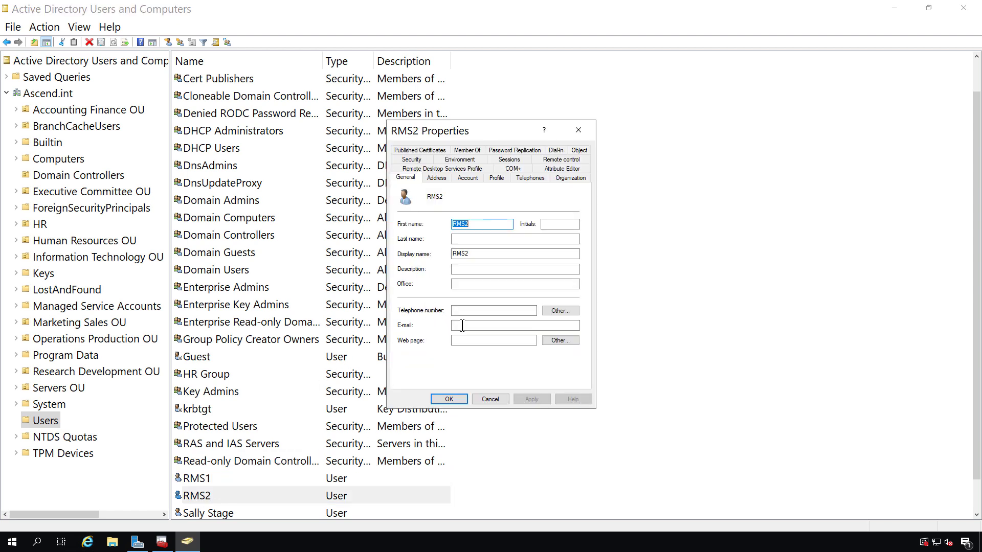
left_click(463, 326)
key("ctrl+v")
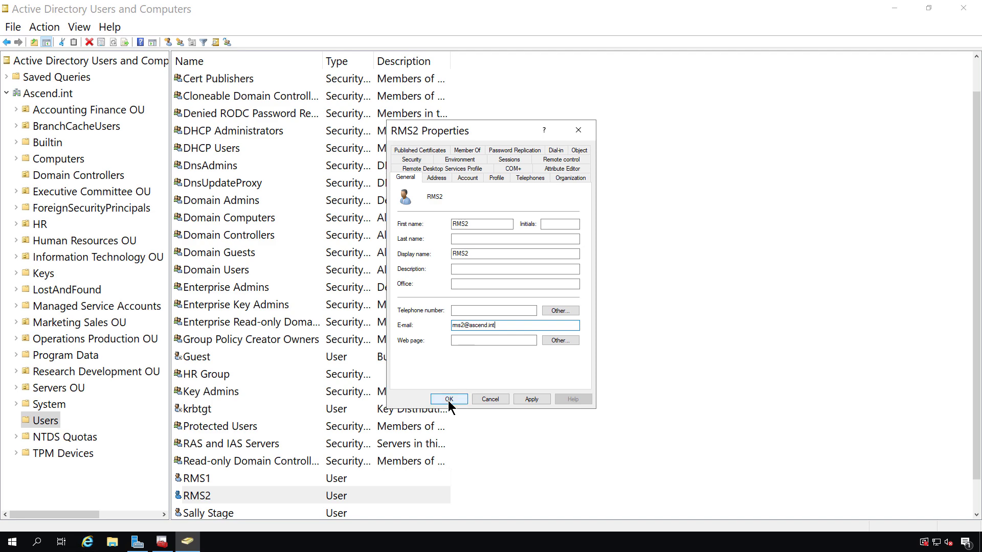
left_click(448, 399)
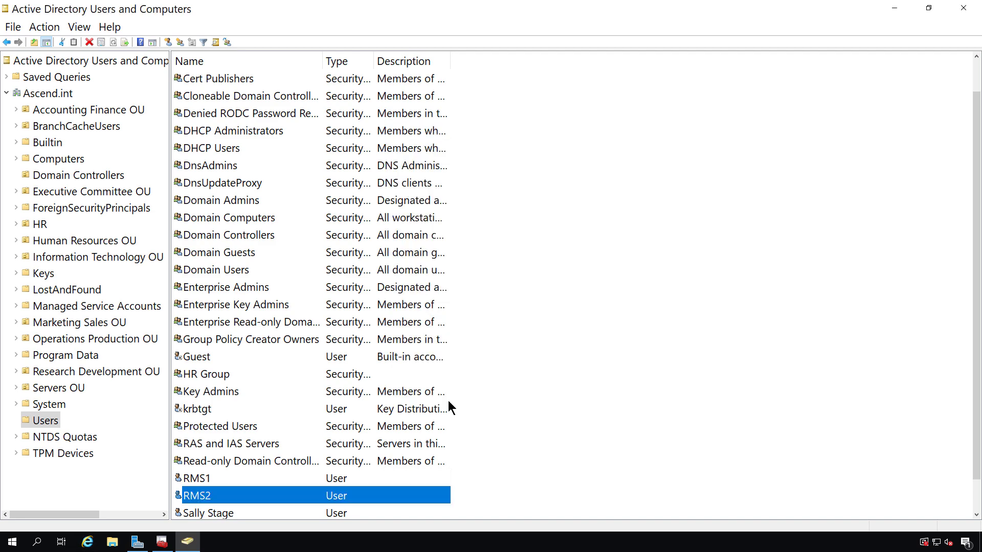
- Return to Server Manager and launch the AD RMS post-deployment configuration wizard, maximized
left_click(529, 438)
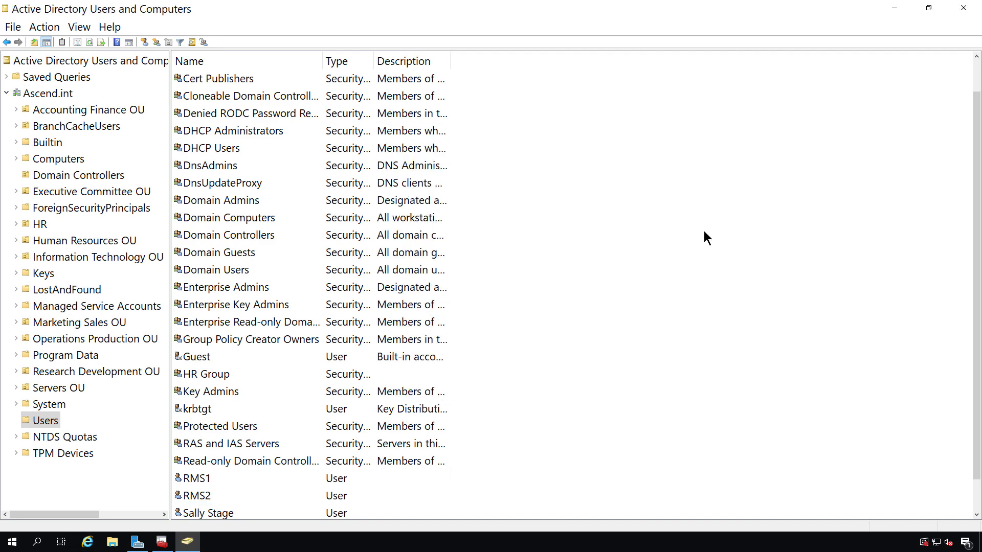
left_click(894, 9)
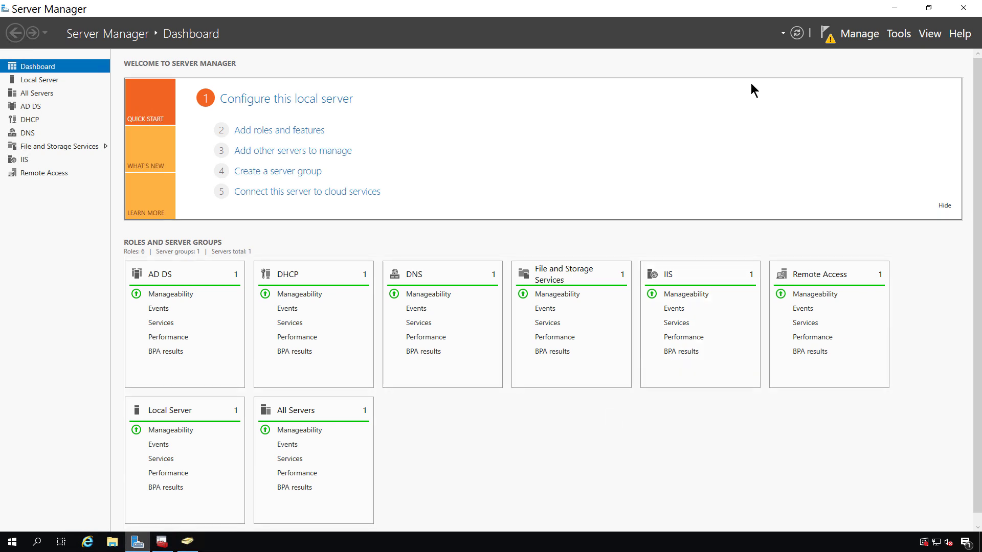
left_click(830, 36)
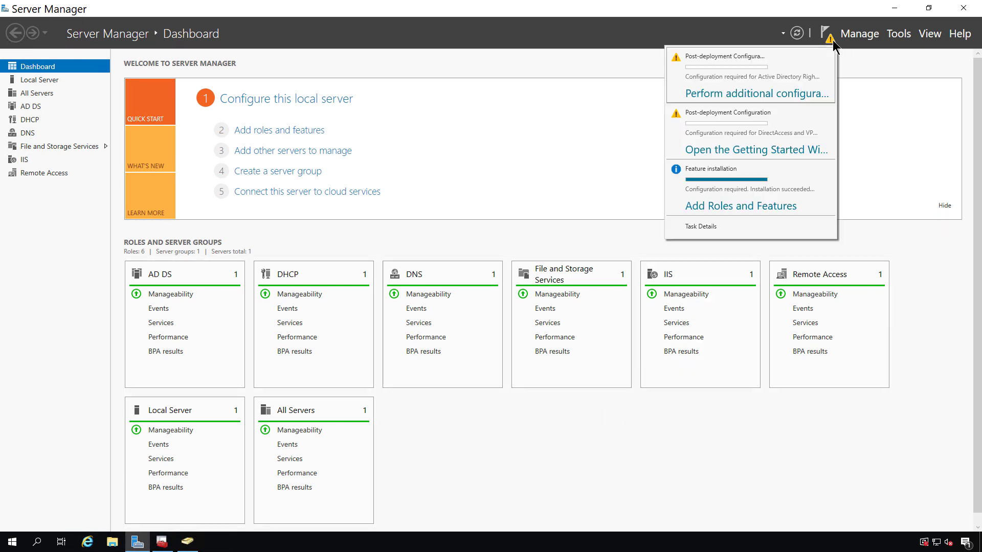
left_click(772, 95)
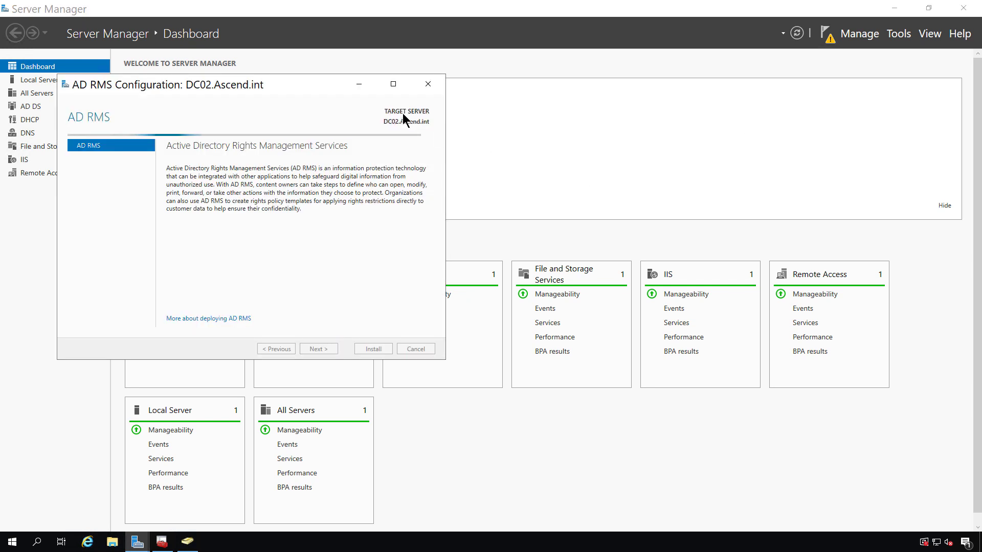
double_click(403, 114)
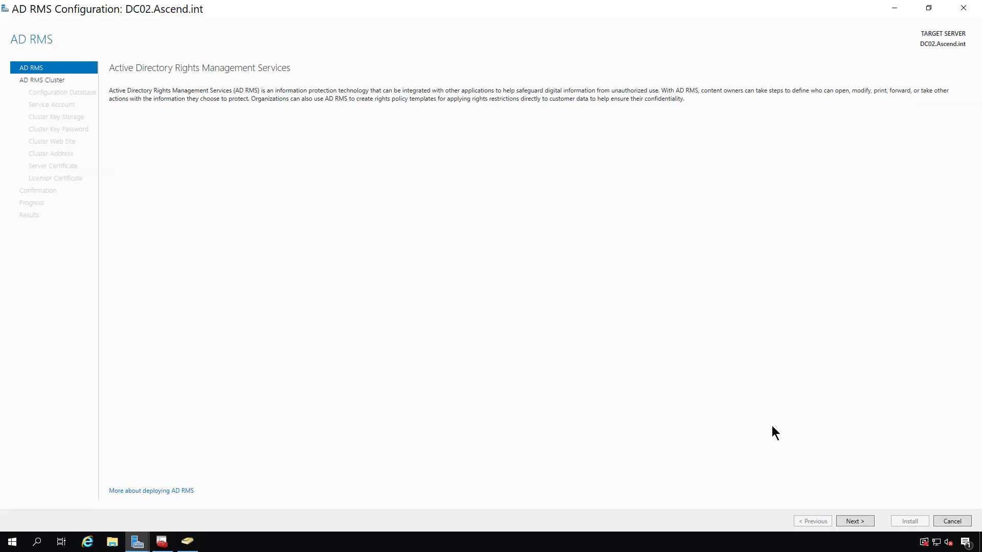
- Keep a new root cluster and store the configuration in Windows Internal Database
left_click(863, 522)
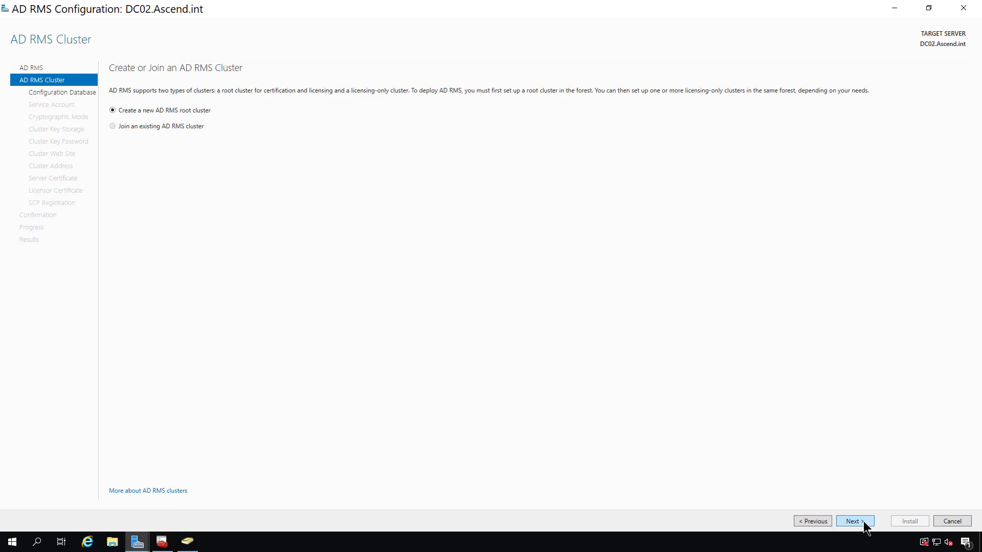
left_click(863, 522)
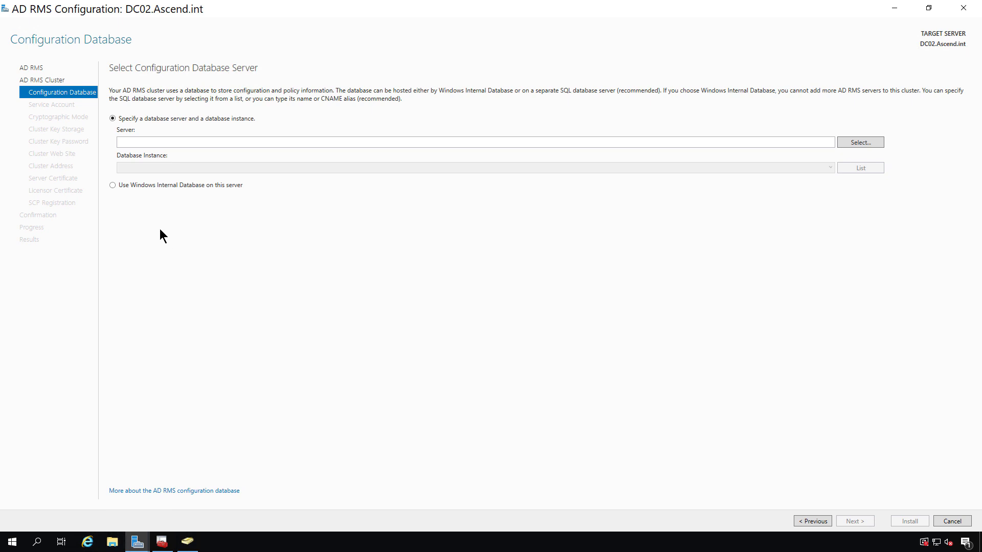
left_click(159, 183)
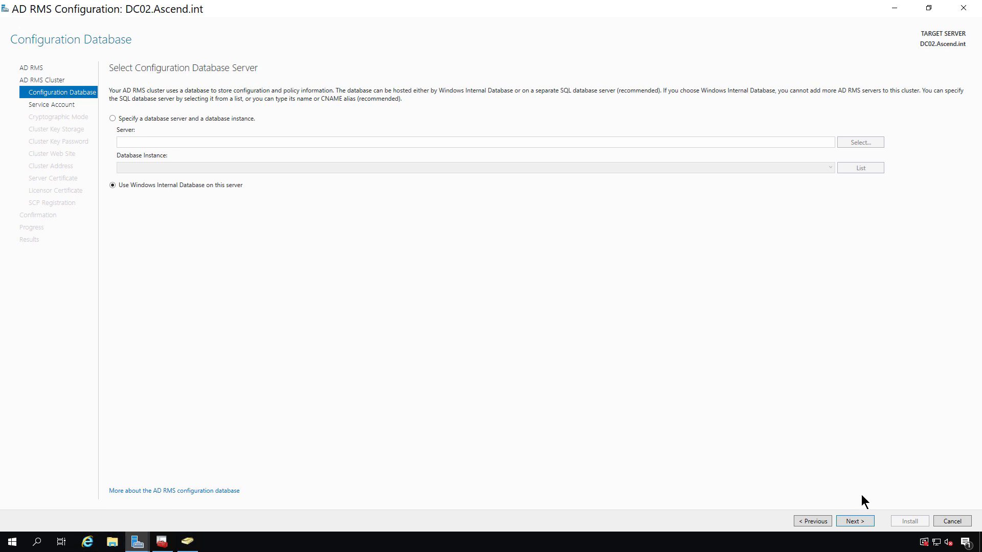
left_click(855, 521)
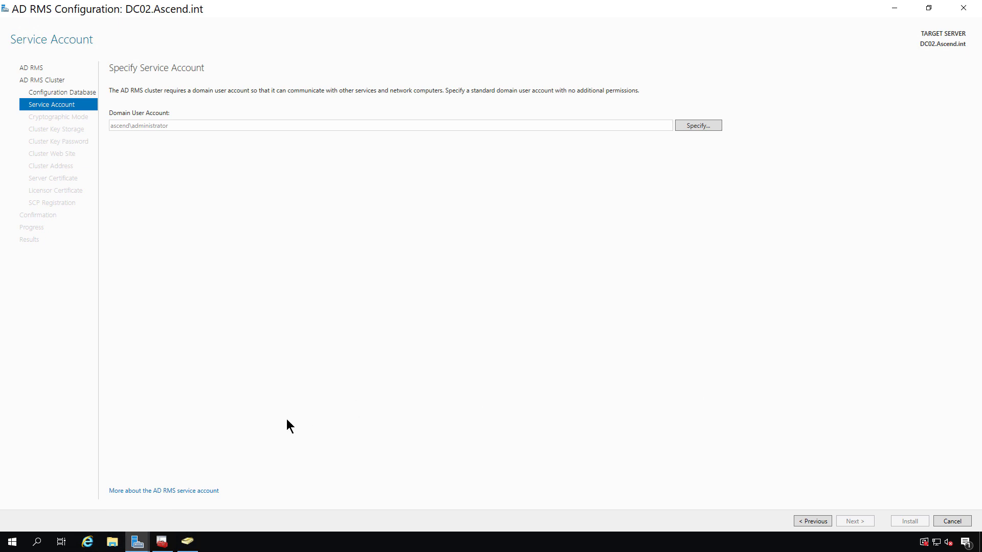
- Start a new user in Users named rmsadmin with matching logon name
left_click(189, 541)
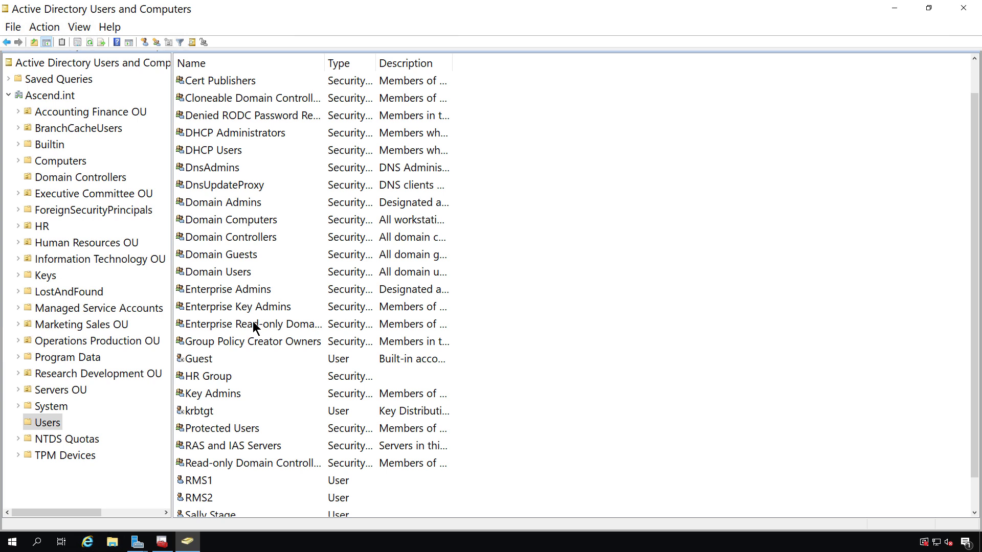
right_click(562, 308)
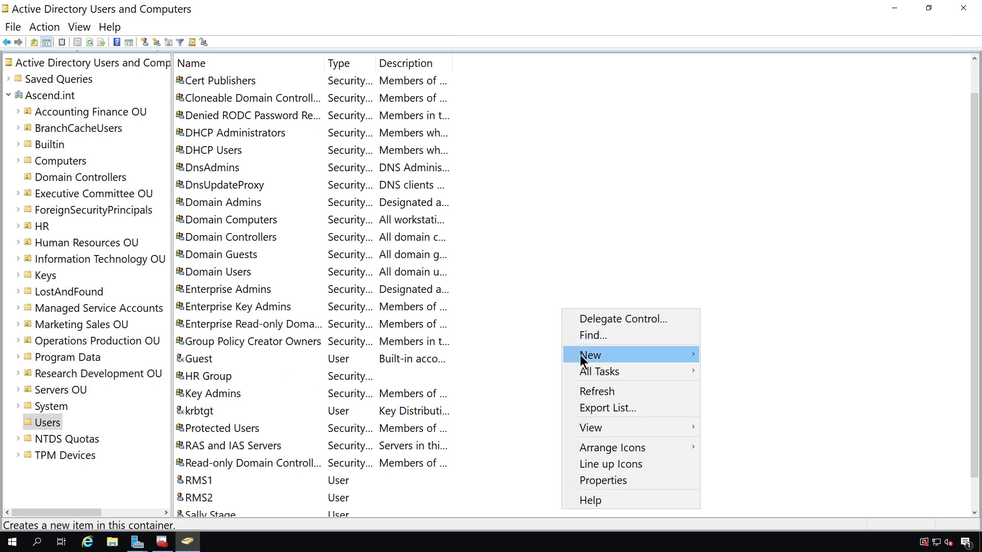
mouse_move(694, 358)
left_click(726, 519)
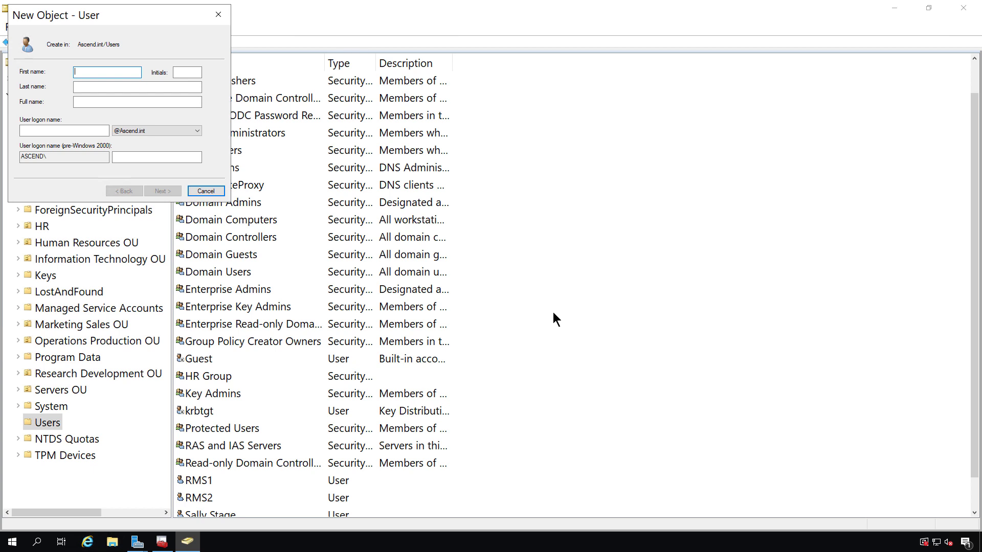
type("msadmin")
left_click(48, 128)
type("msadmin")
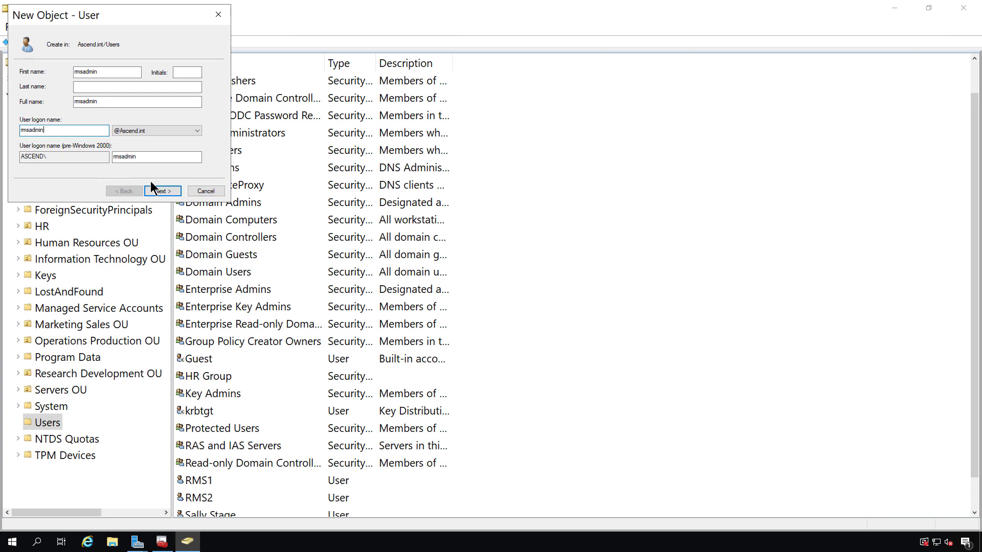
- Set rmsadmin's password to never expire without a change at next logon, and finish
left_click(164, 192)
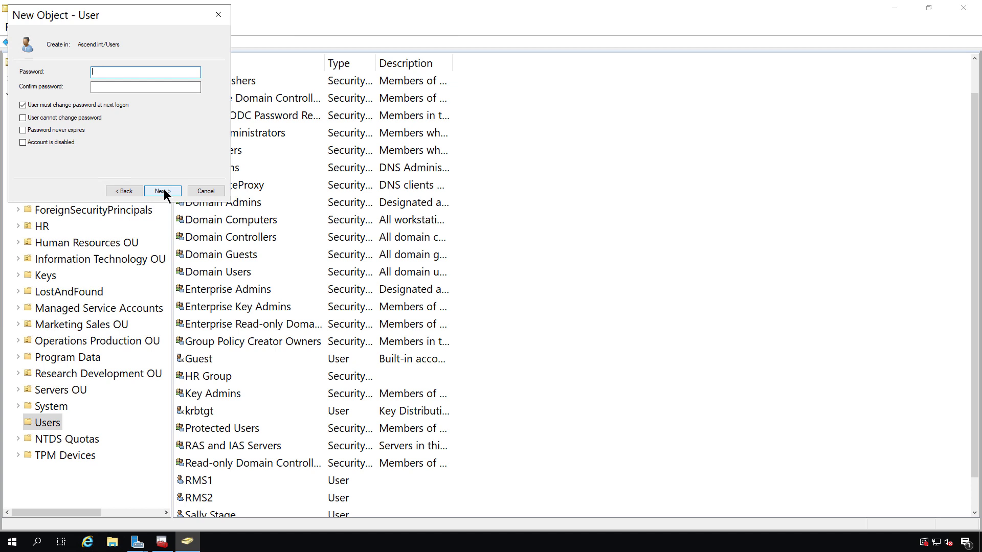
key("ctrl+v")
key("Tab")
key("ctrl+v")
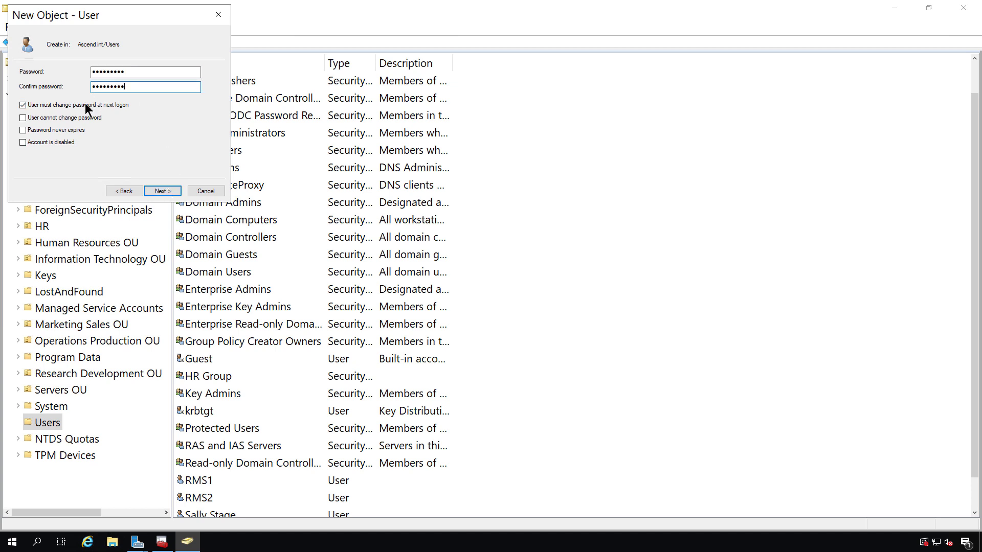
left_click(85, 105)
left_click(65, 130)
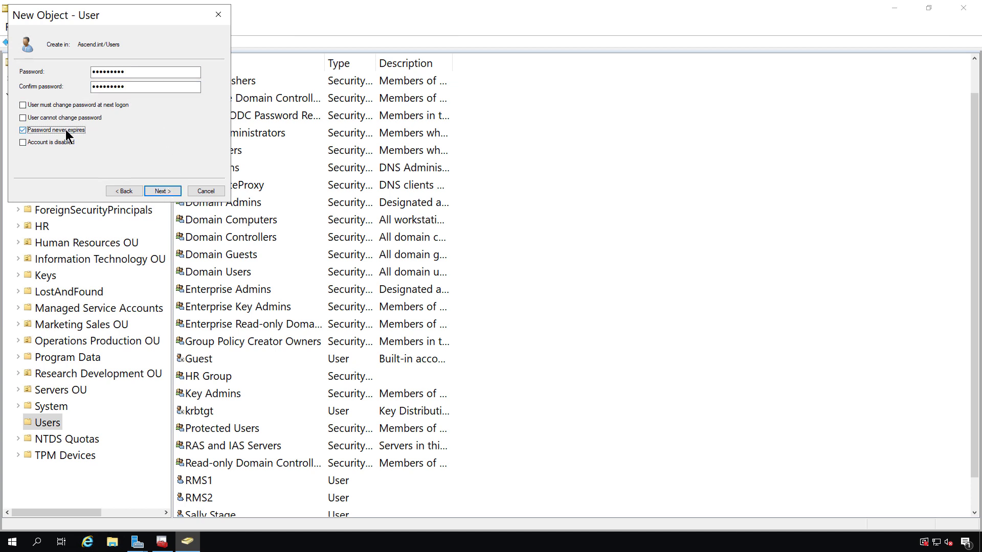
left_click(161, 191)
left_click(158, 191)
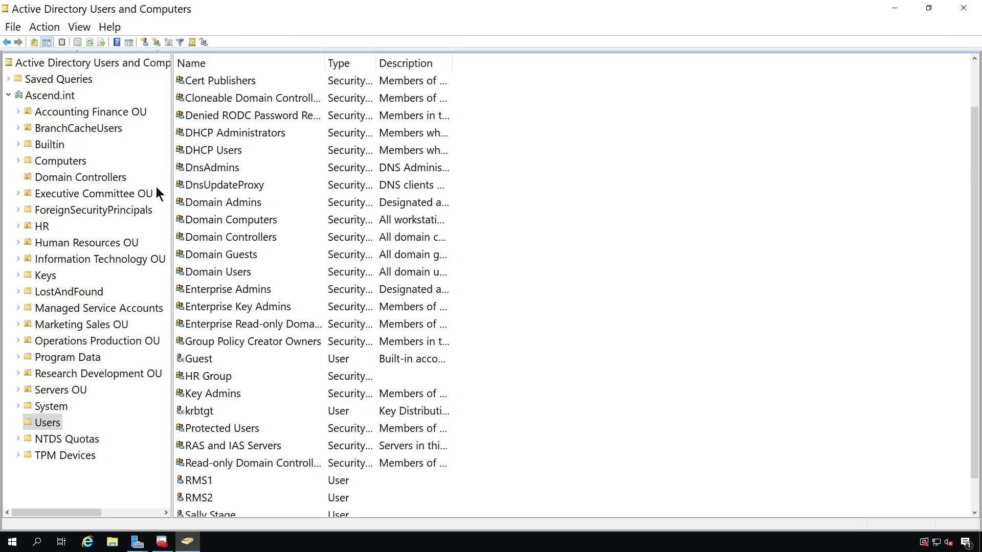
- Add rmsadmin to the Domain Admins group, then minimize the directory window
double_click(209, 498)
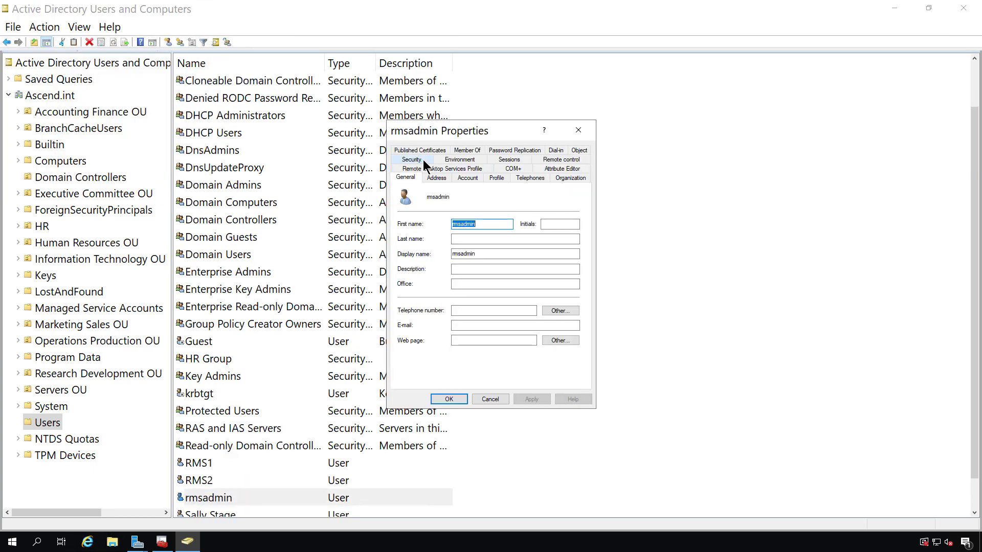
left_click(462, 151)
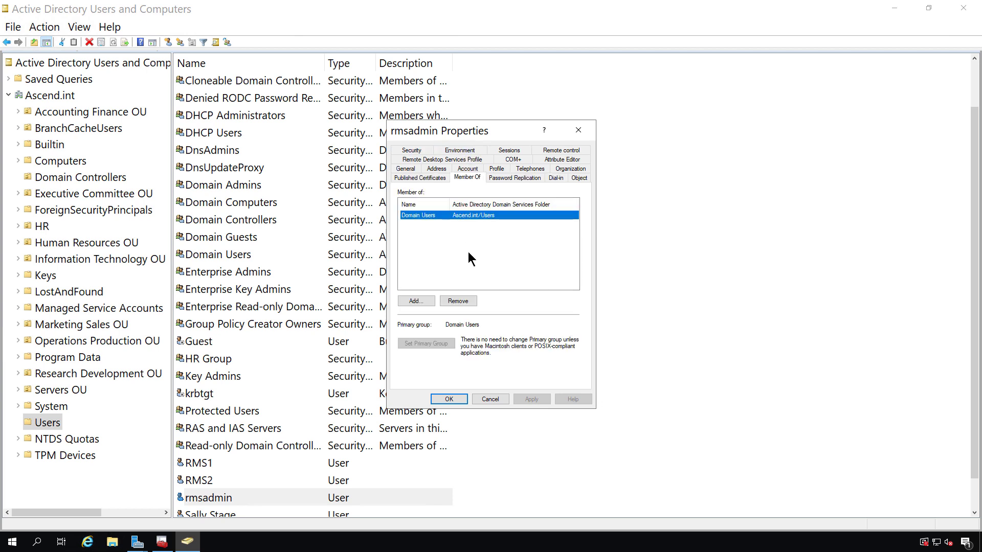
left_click(414, 302)
type("Domain Admins")
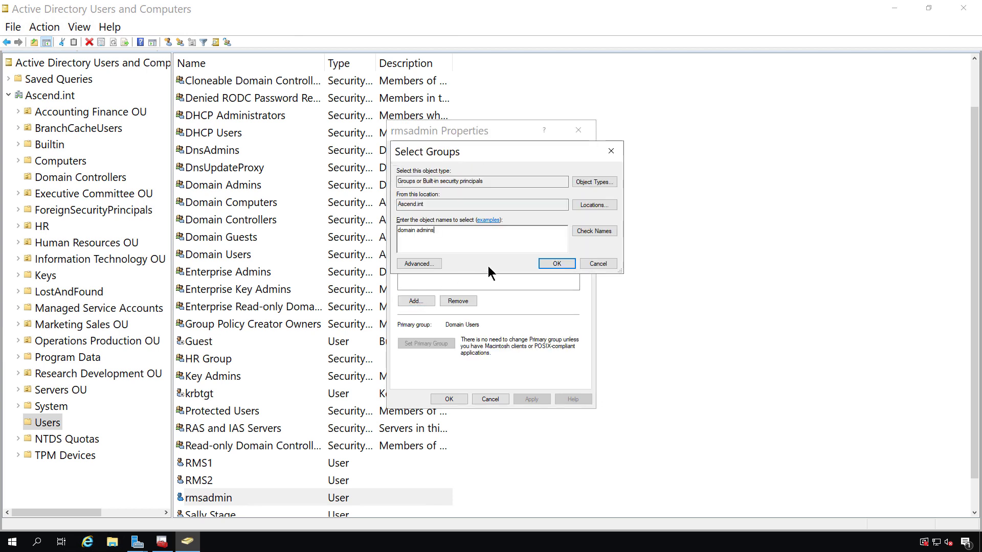
left_click(577, 233)
left_click(561, 266)
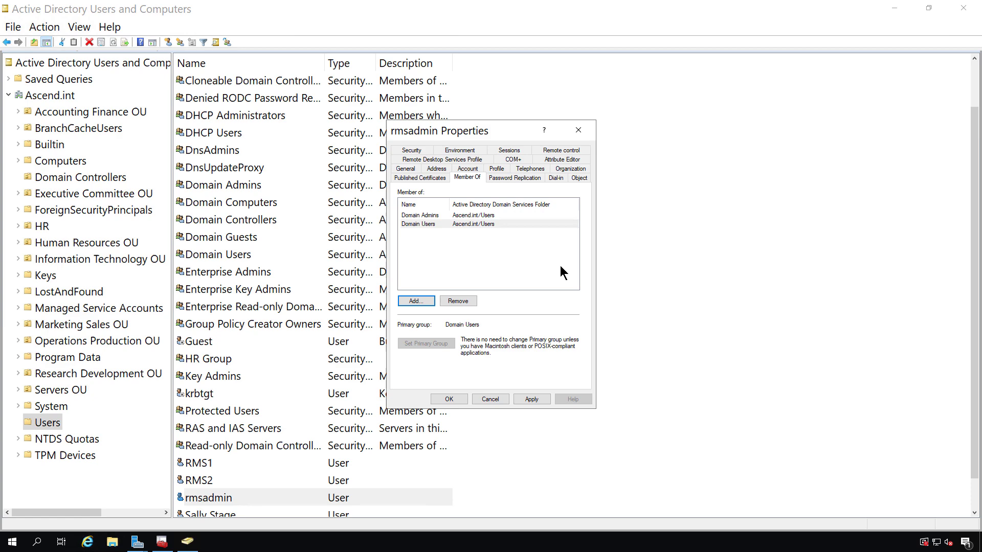
left_click(448, 398)
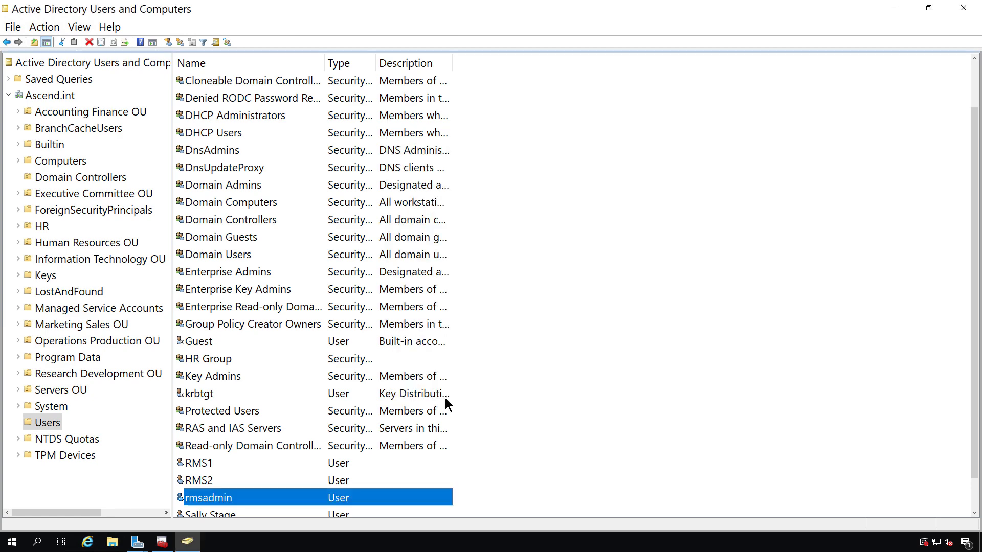
left_click(900, 10)
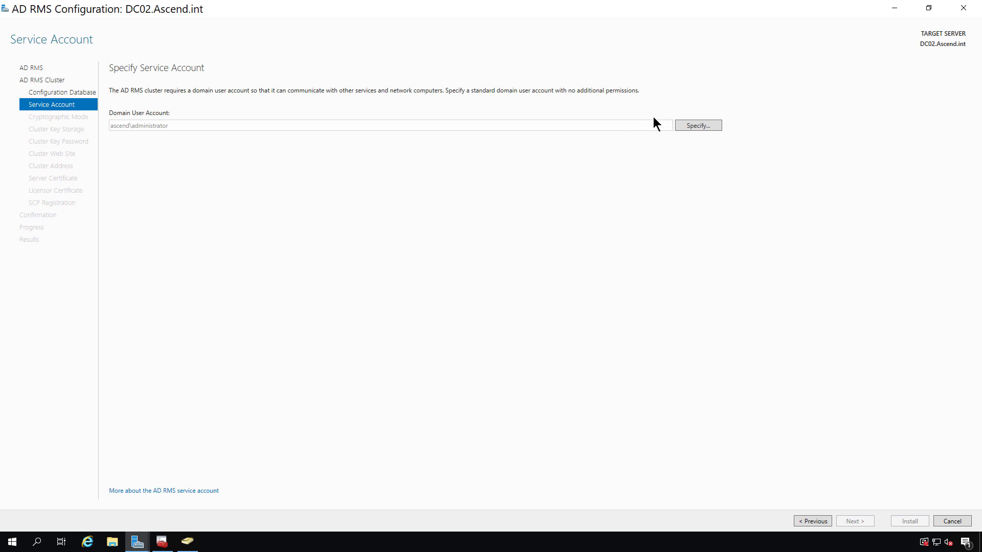
- Specify domain credentials as the cluster service account and keep Cryptographic Mode 2
left_click(687, 127)
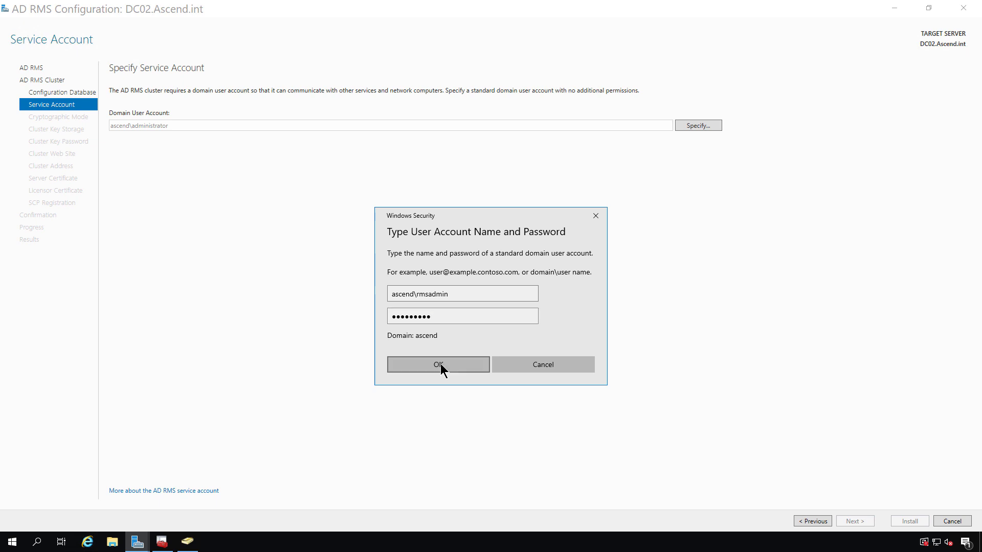
left_click(438, 364)
left_click(861, 523)
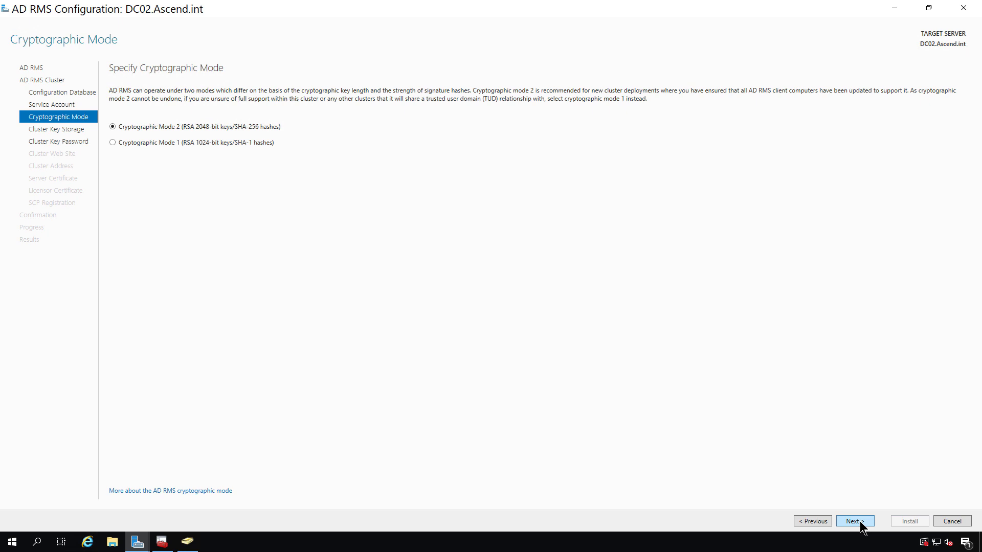
left_click(860, 523)
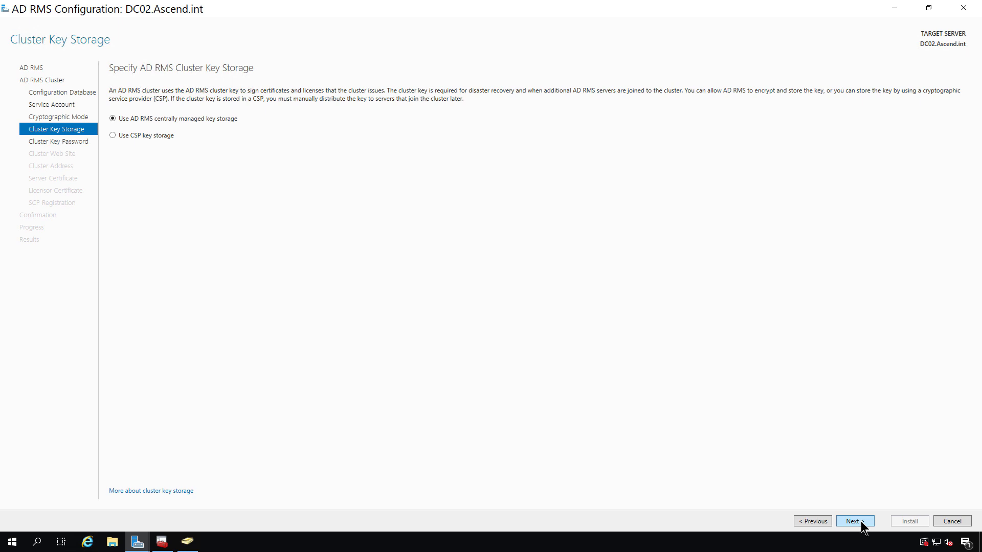
- Keep centrally managed key storage and enter and confirm the cluster key password
left_click(862, 527)
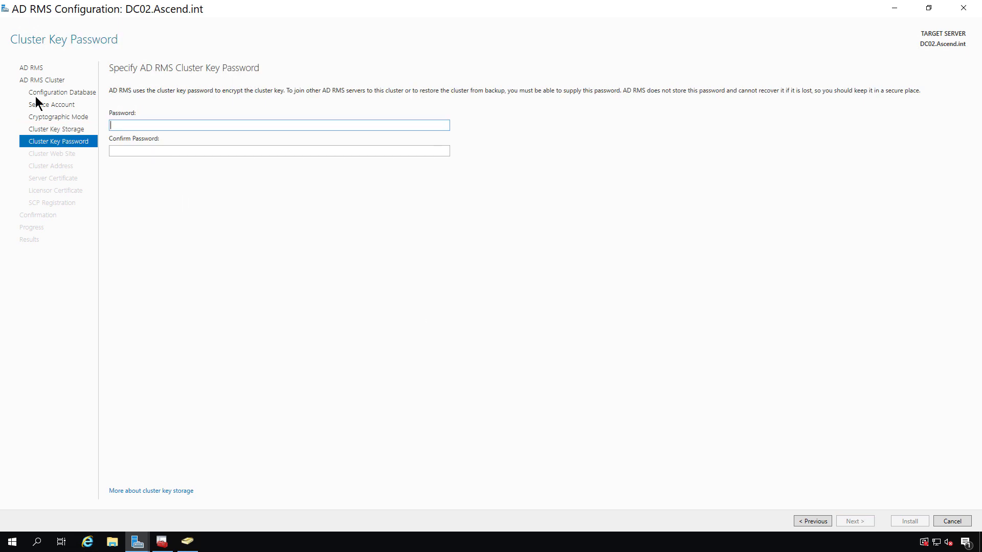
left_click(157, 124)
key("ctrl+v")
key("Tab")
key("ctrl+v")
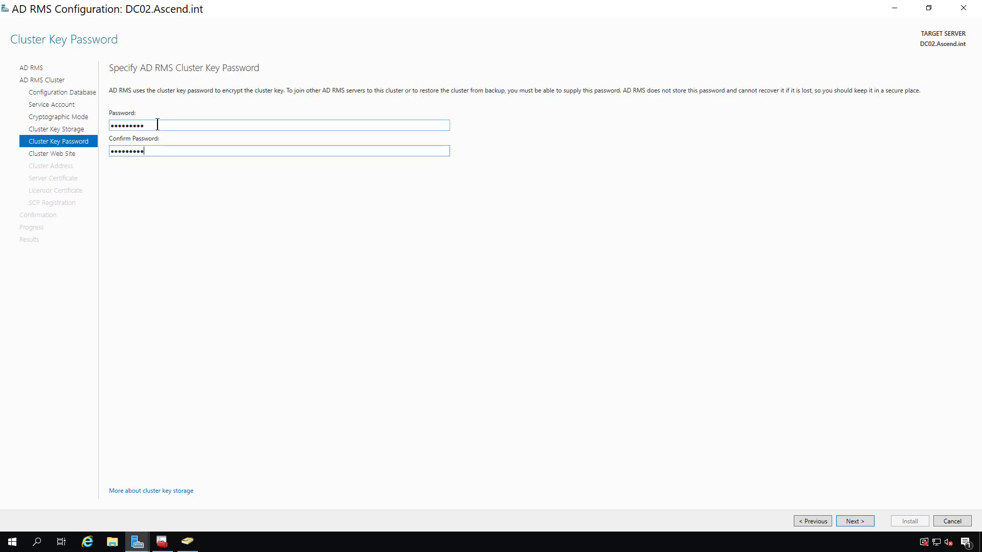
left_click(855, 523)
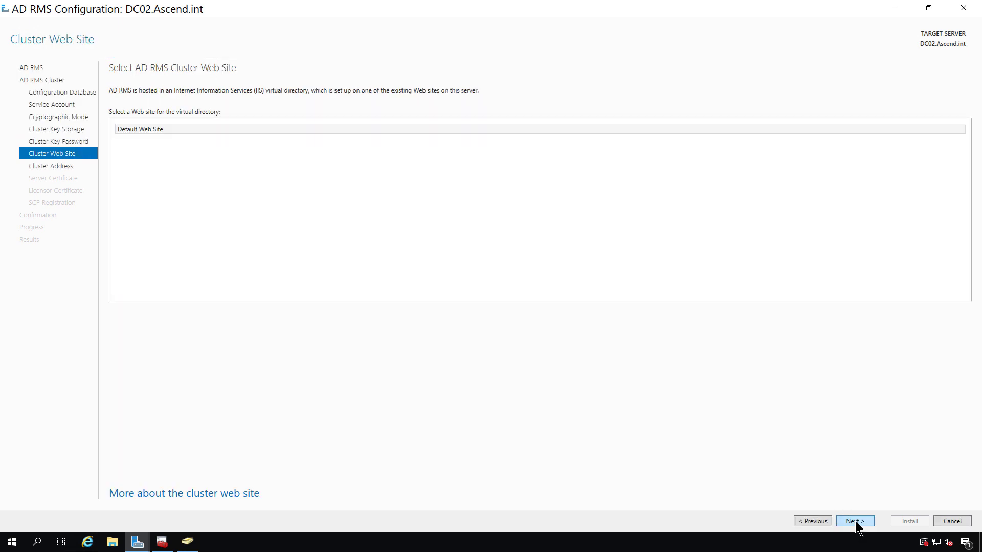
left_click(855, 523)
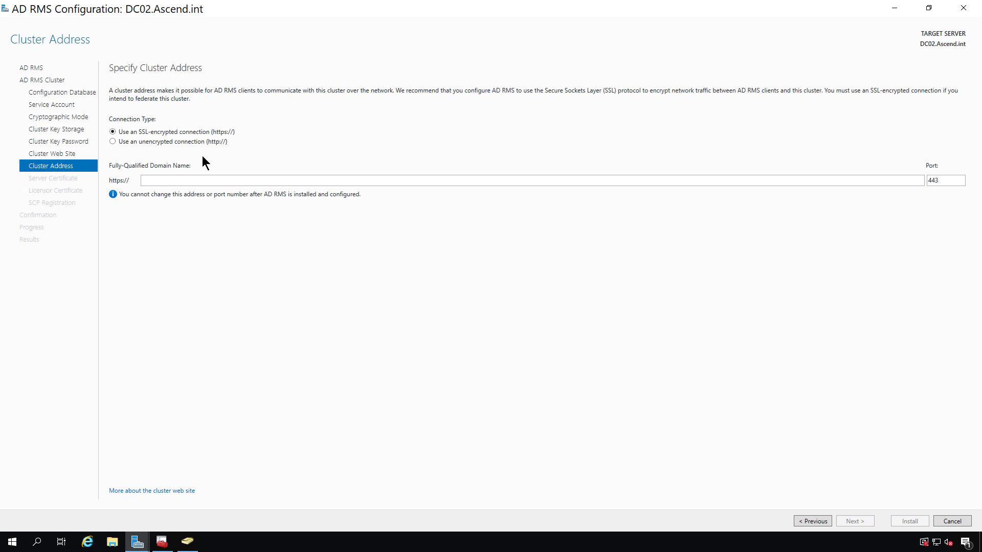
left_click(183, 144)
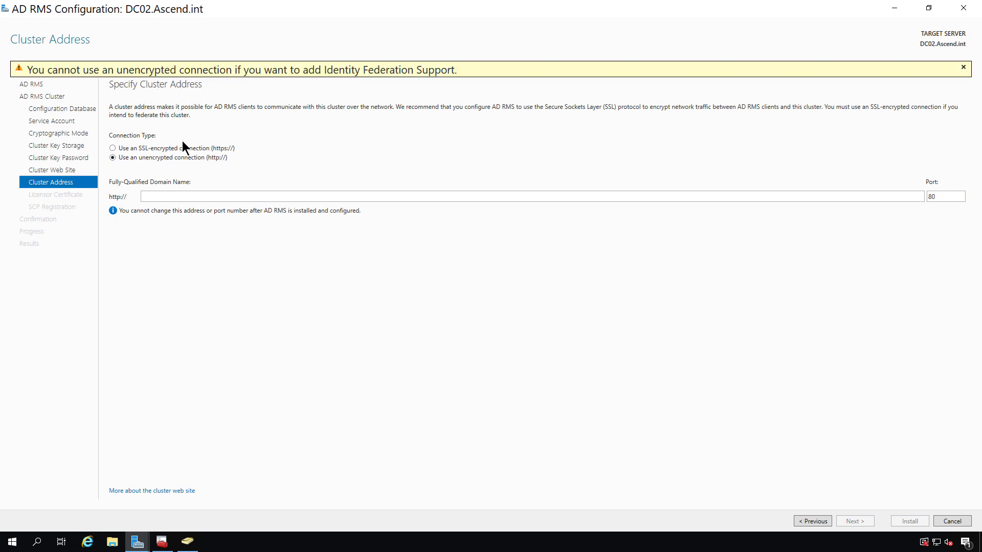
left_click(196, 197)
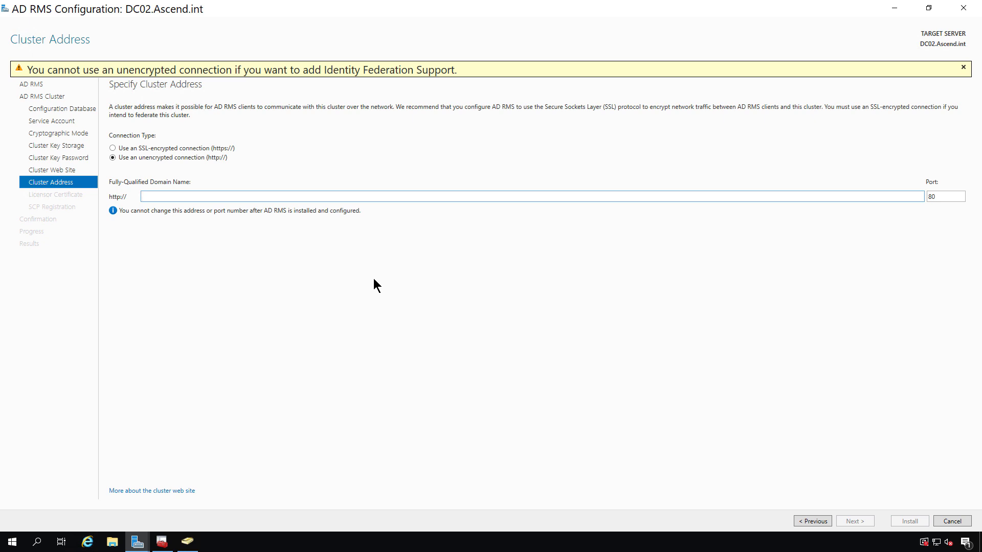
type("dc02.ascend.int")
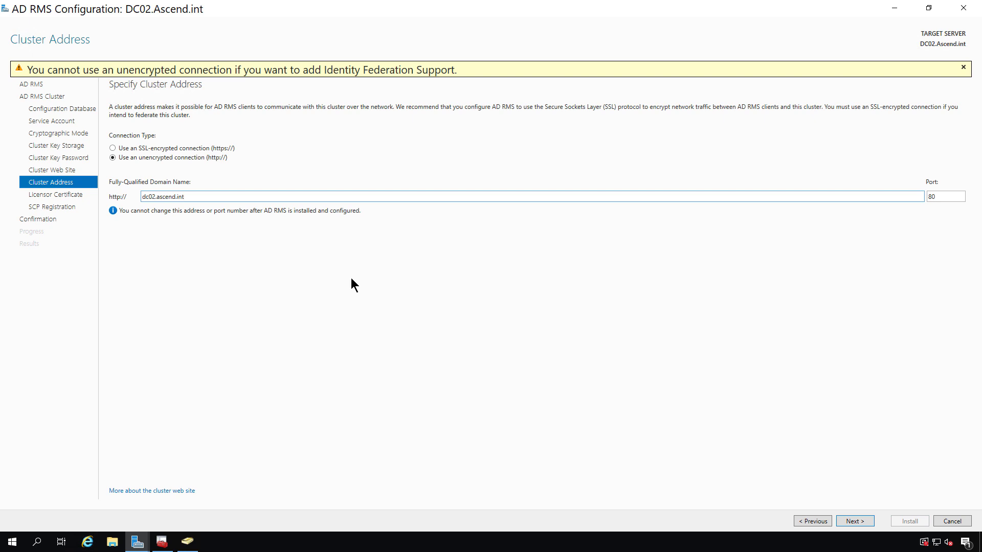
left_click(863, 522)
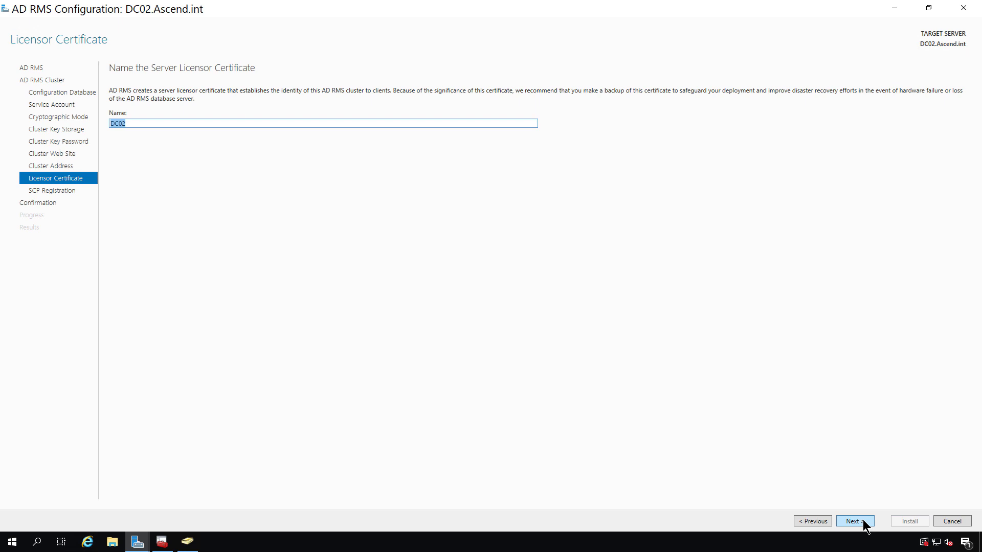
- Keep DC02 as the licensor certificate name, register the SCP now, and install
left_click(863, 521)
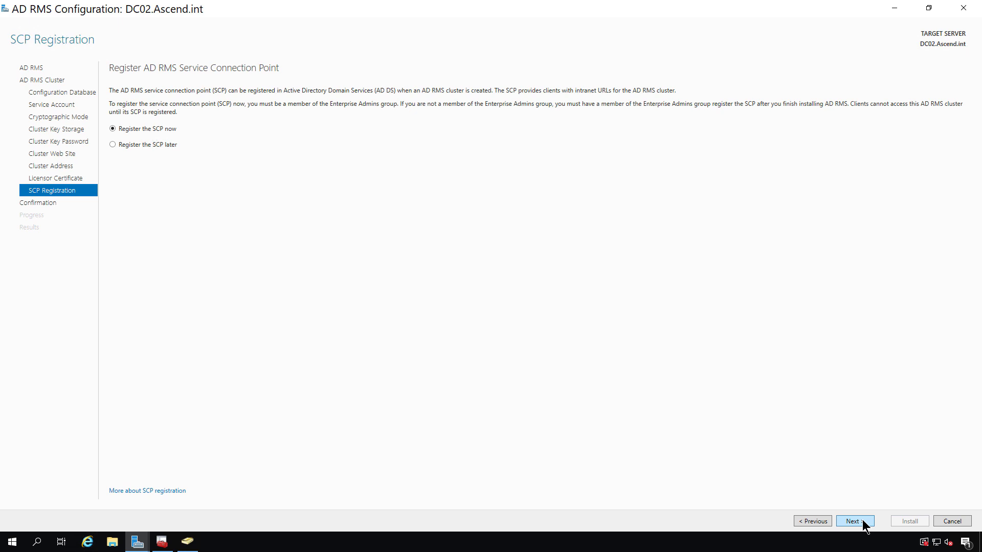
left_click(863, 524)
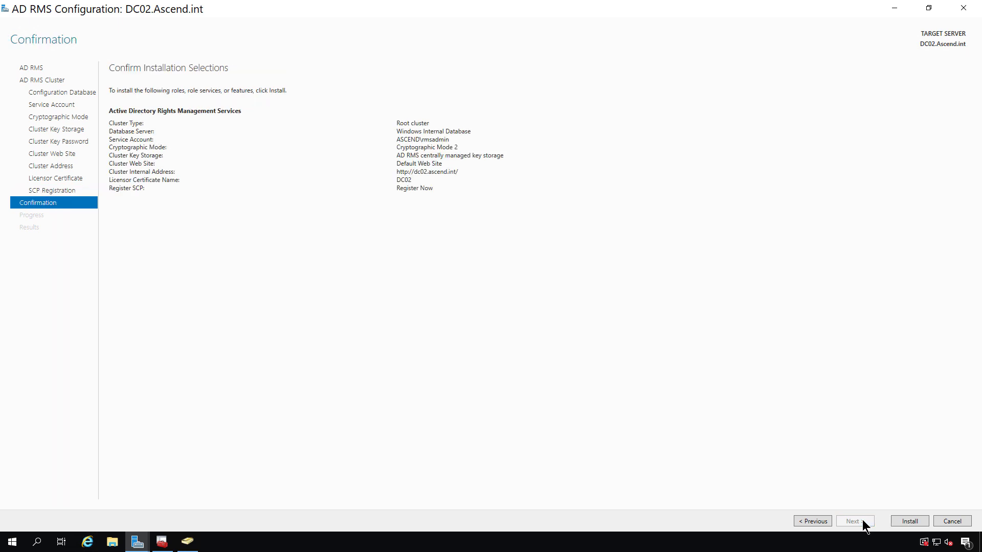
left_click(896, 524)
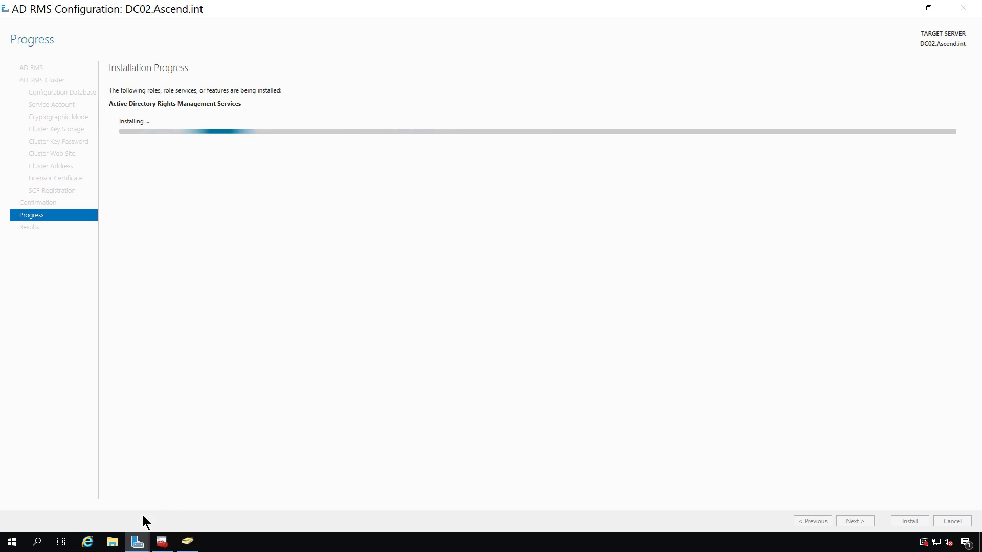
- Create a new folder named Secret at the root of Local Disk (C:)
left_click(111, 543)
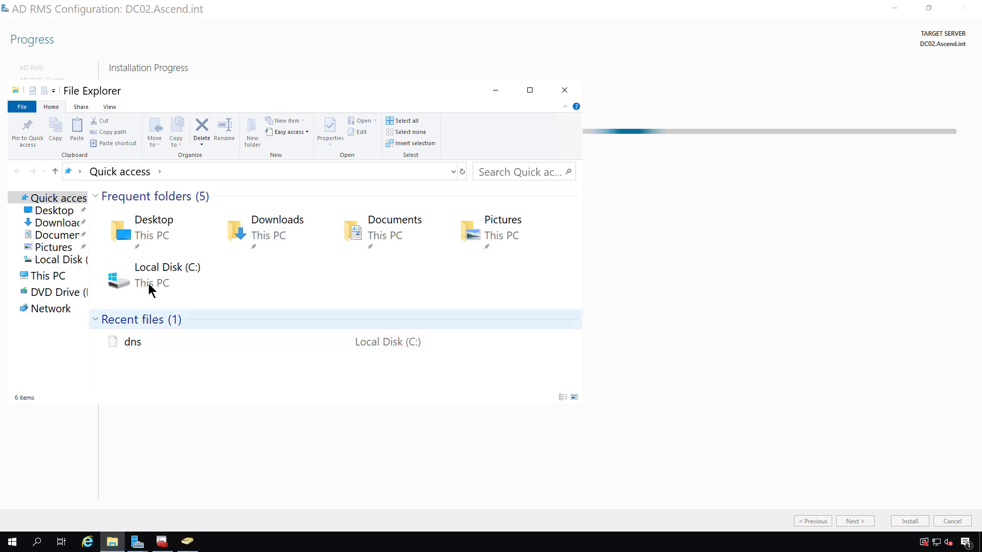
double_click(153, 277)
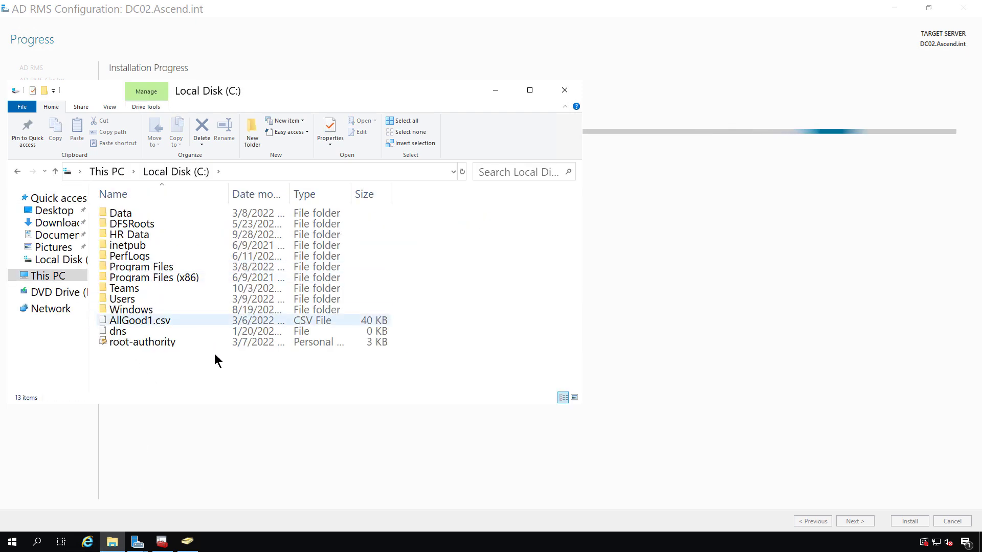
right_click(213, 381)
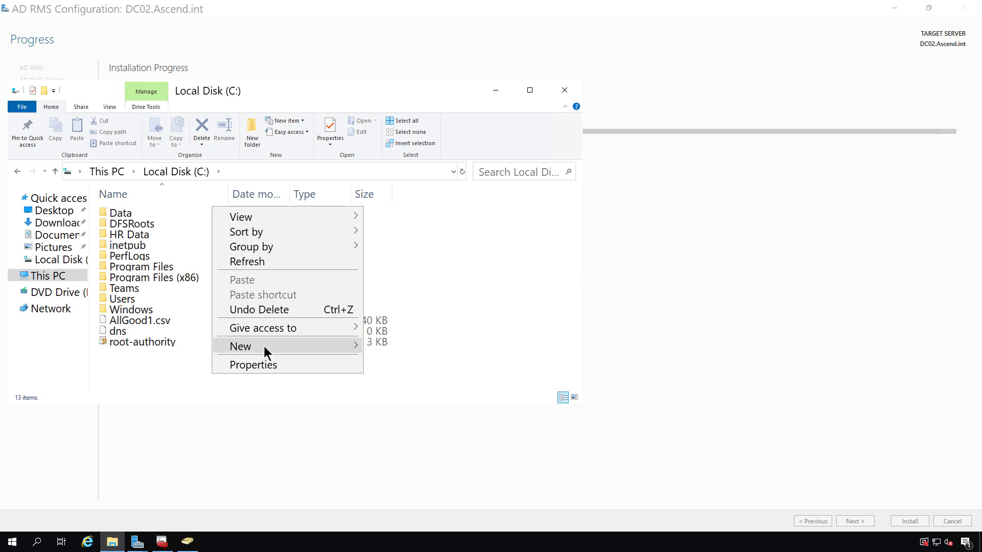
mouse_move(332, 352)
left_click(389, 347)
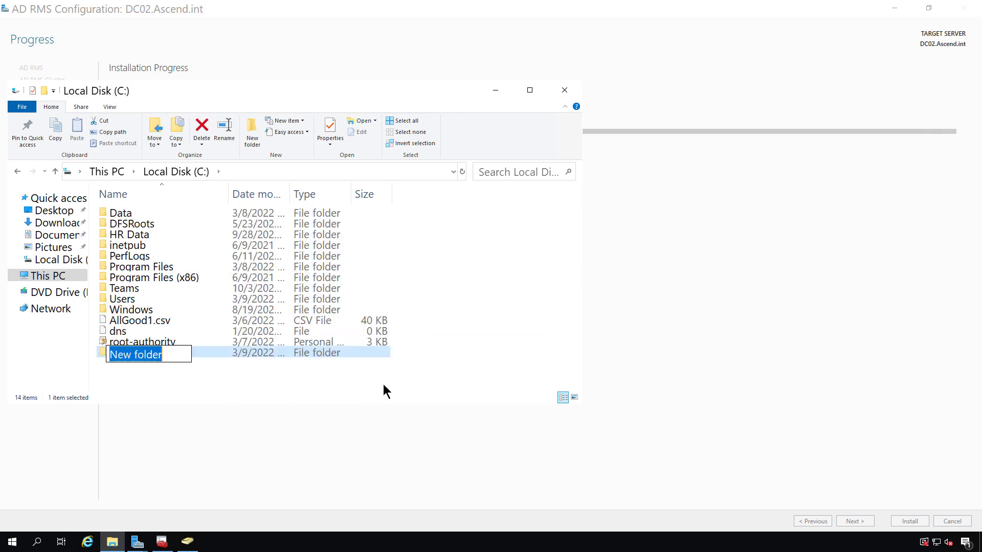
type("Secret")
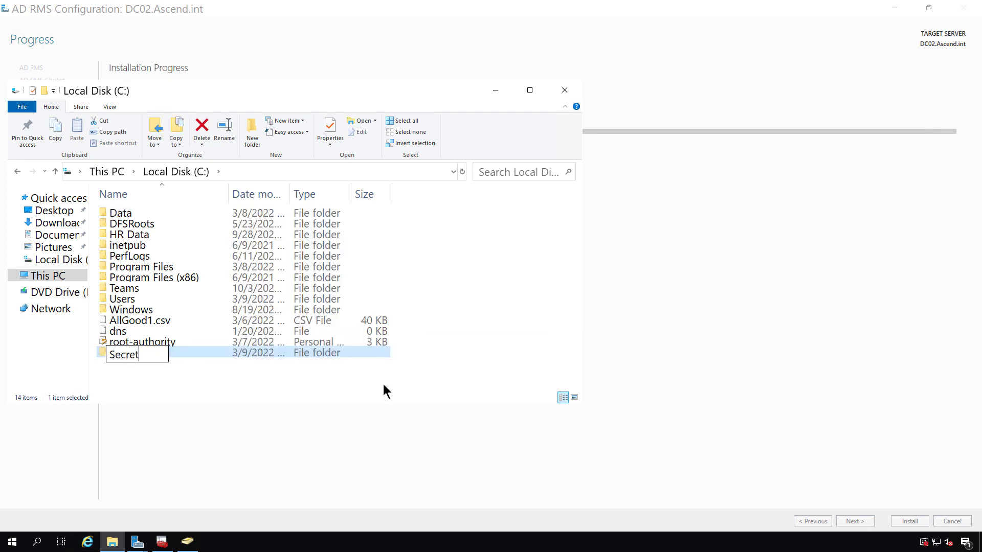
key("Return")
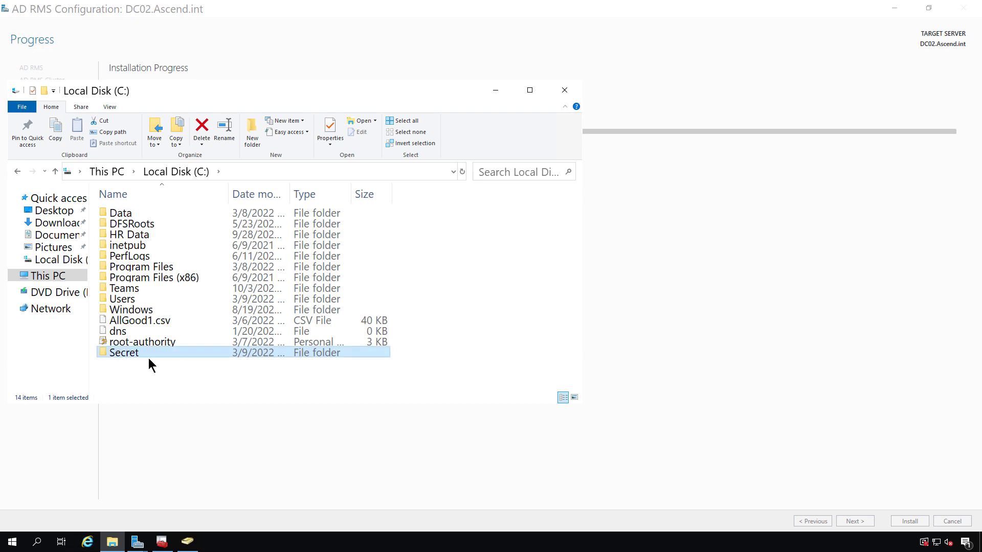
right_click(142, 355)
- Turn on advanced sharing for the Secret folder and open its share permissions
left_click(188, 345)
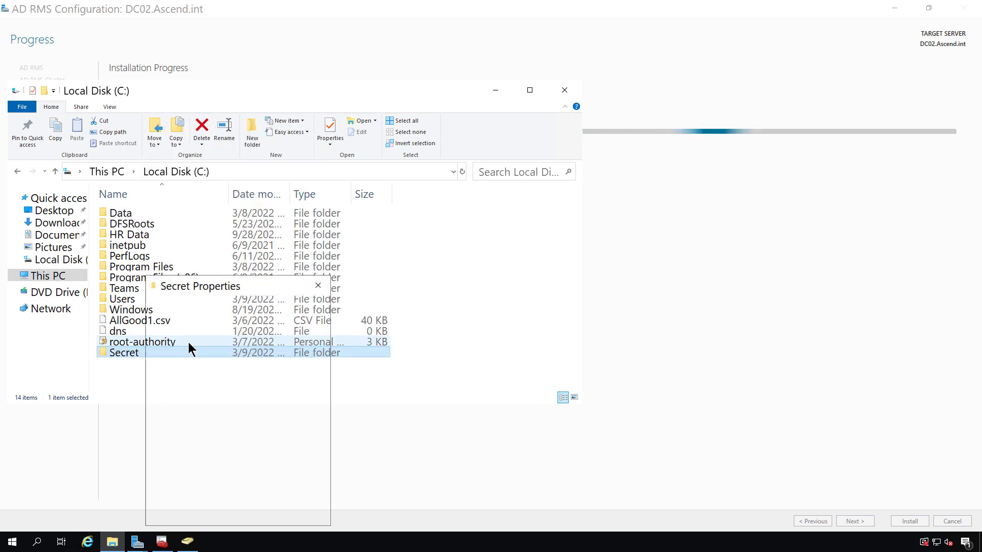
left_click_drag(234, 281, 384, 222)
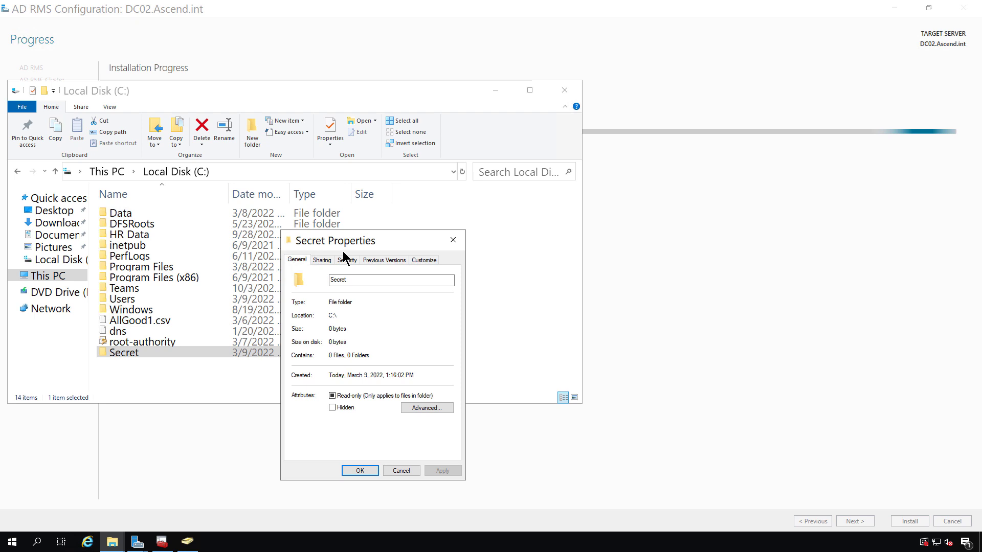
left_click(321, 259)
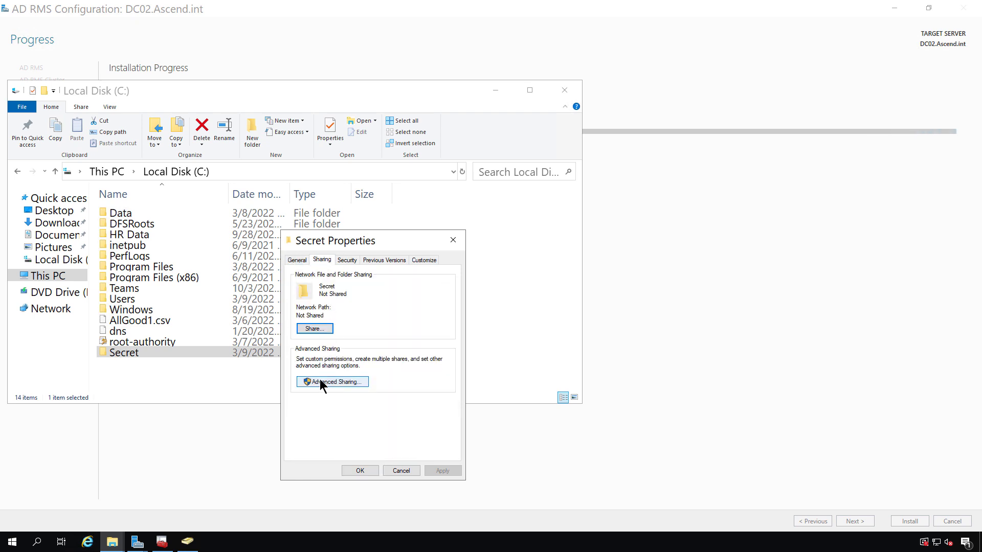
left_click(320, 380)
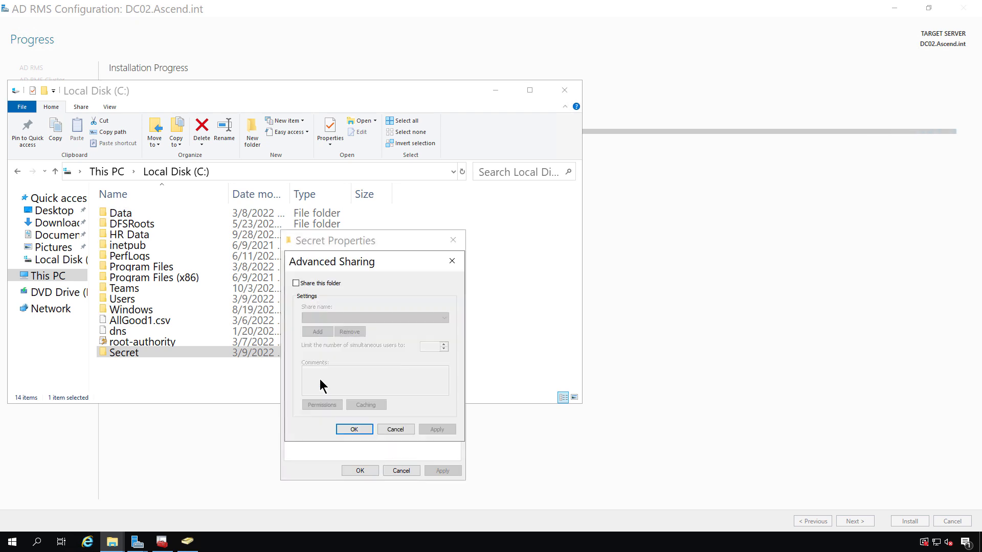
left_click(309, 284)
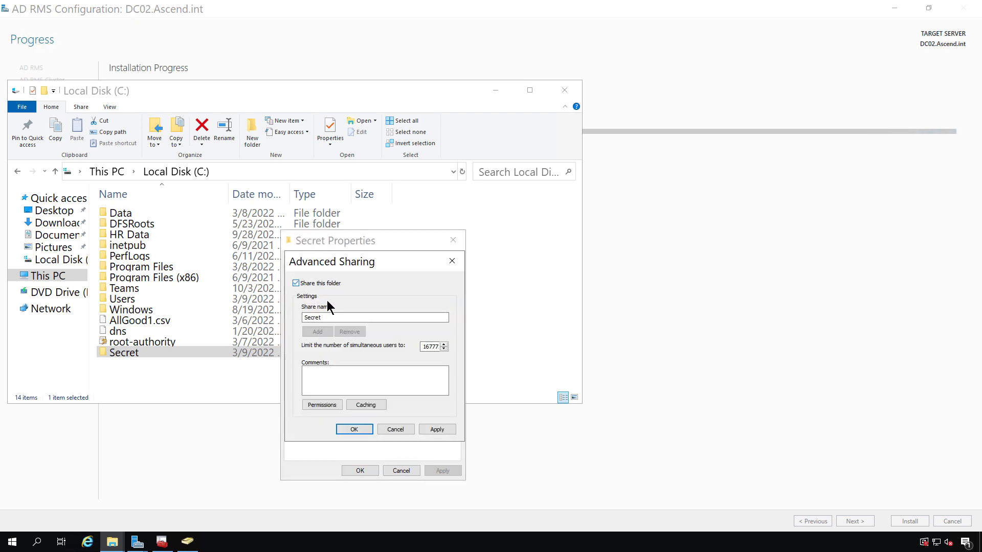
left_click(326, 404)
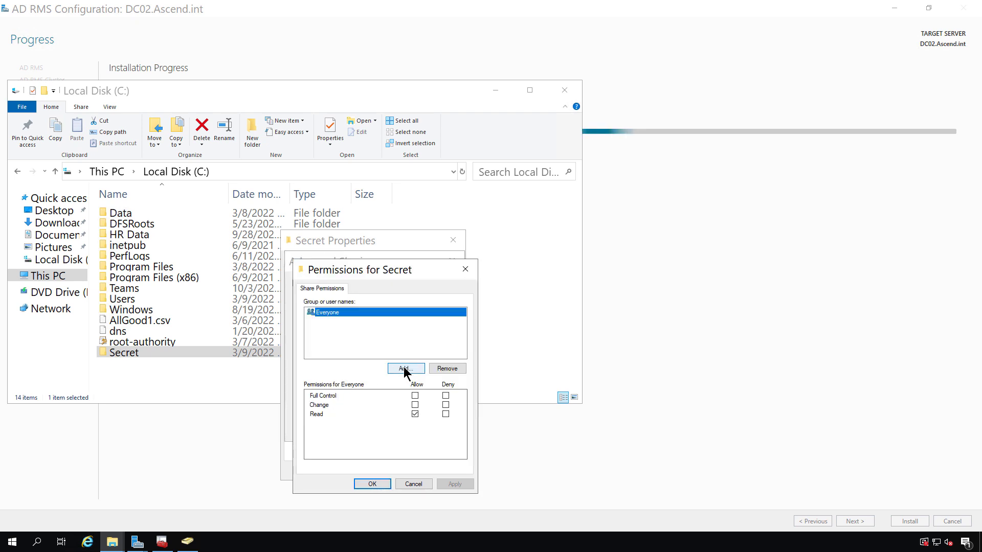
- Give Domain Users full control of the Secret share, remove Everyone, and confirm sharing
left_click(402, 369)
type("domain users")
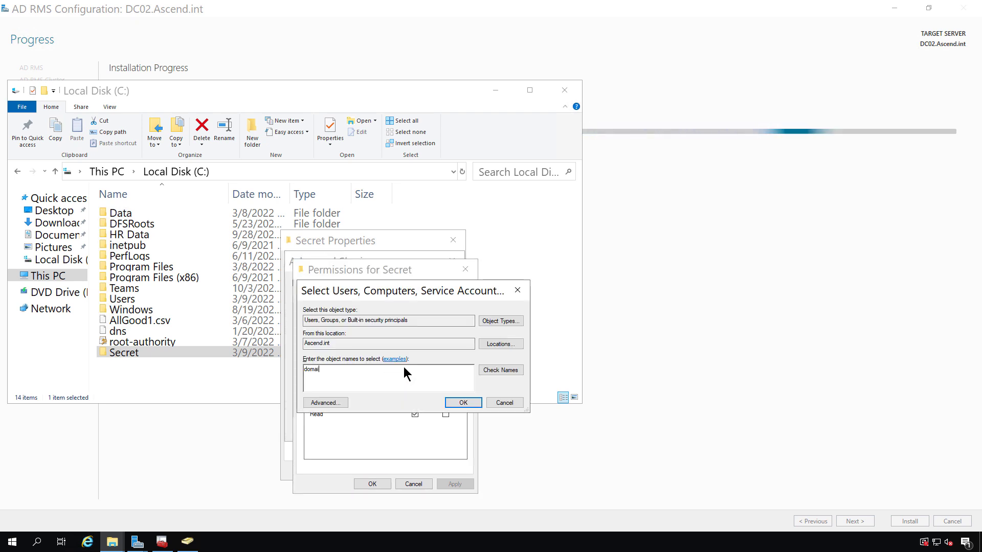
left_click(505, 371)
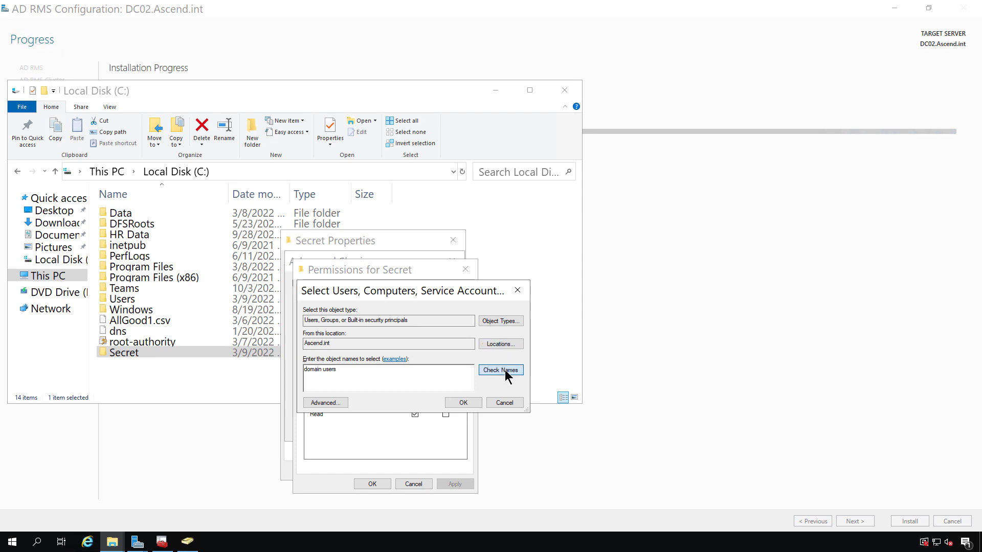
left_click(464, 403)
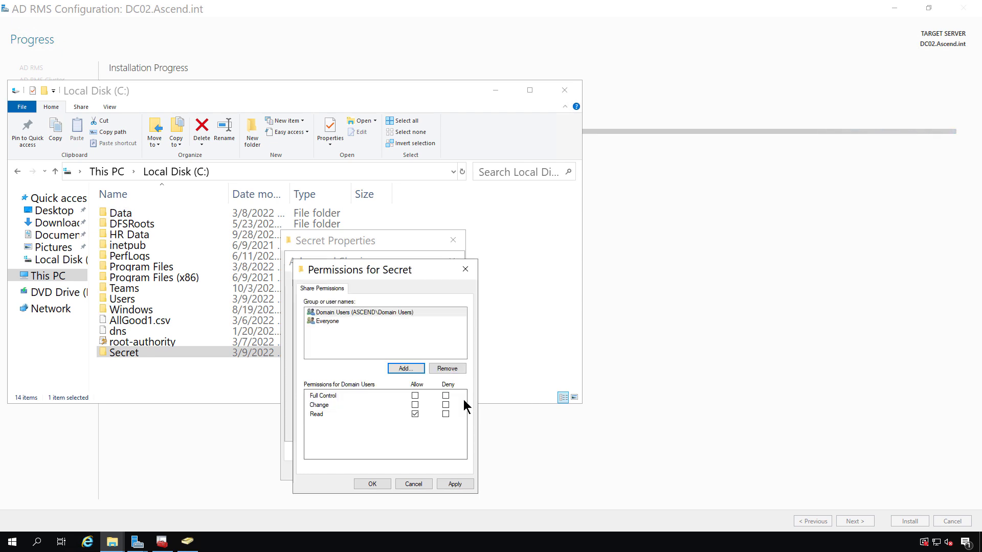
left_click(414, 395)
left_click(333, 321)
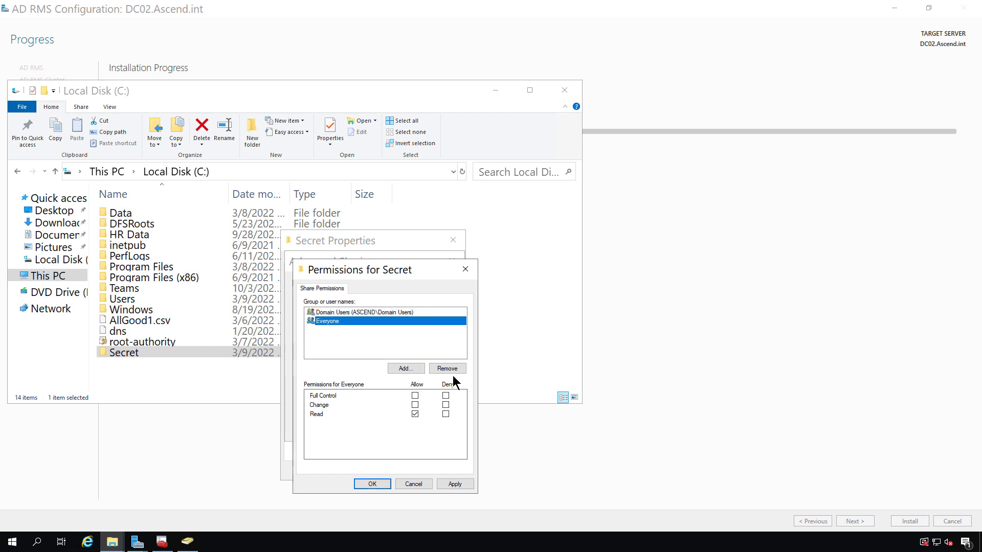
left_click(450, 369)
left_click(372, 485)
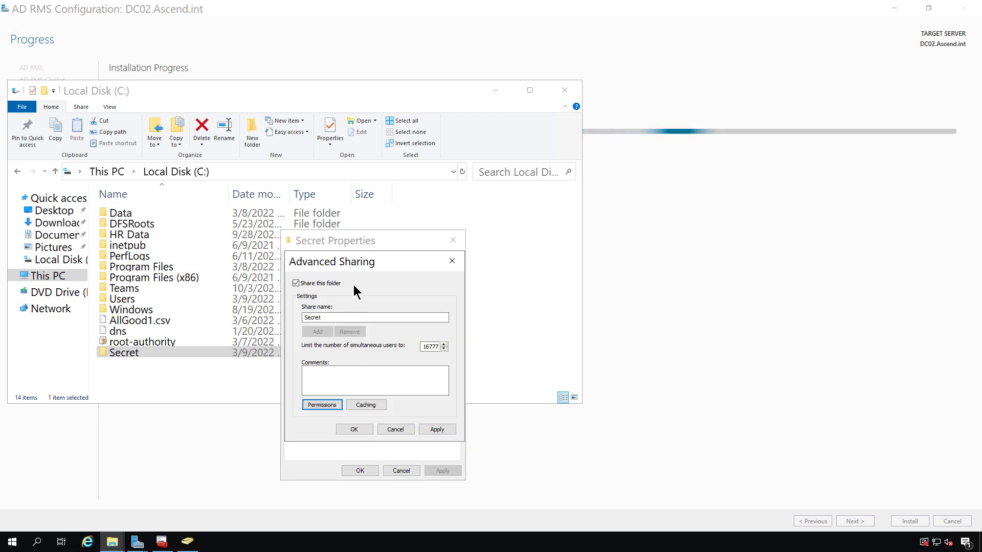
left_click(350, 427)
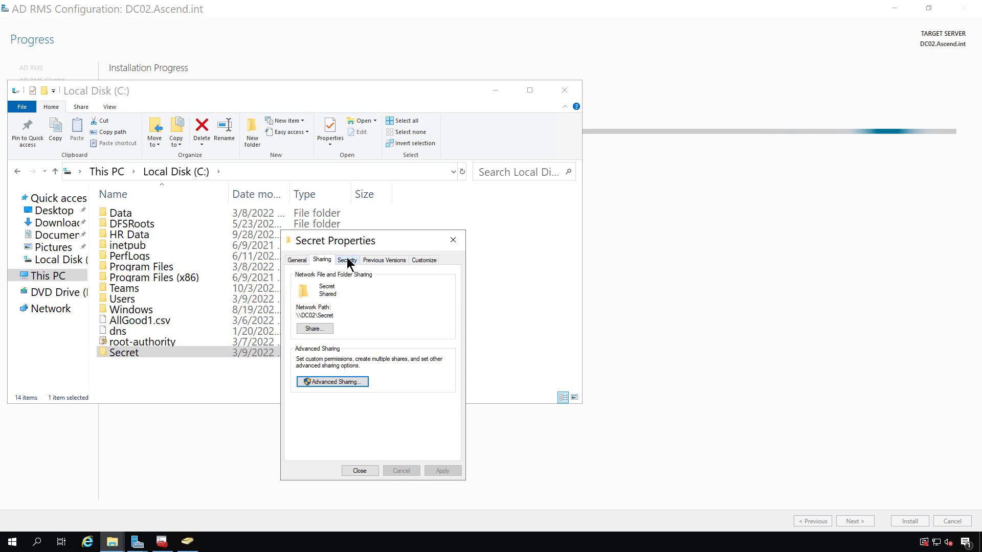
- Add Domain Users to the Secret folder's security permissions with Full control allowed
left_click(347, 259)
left_click(418, 343)
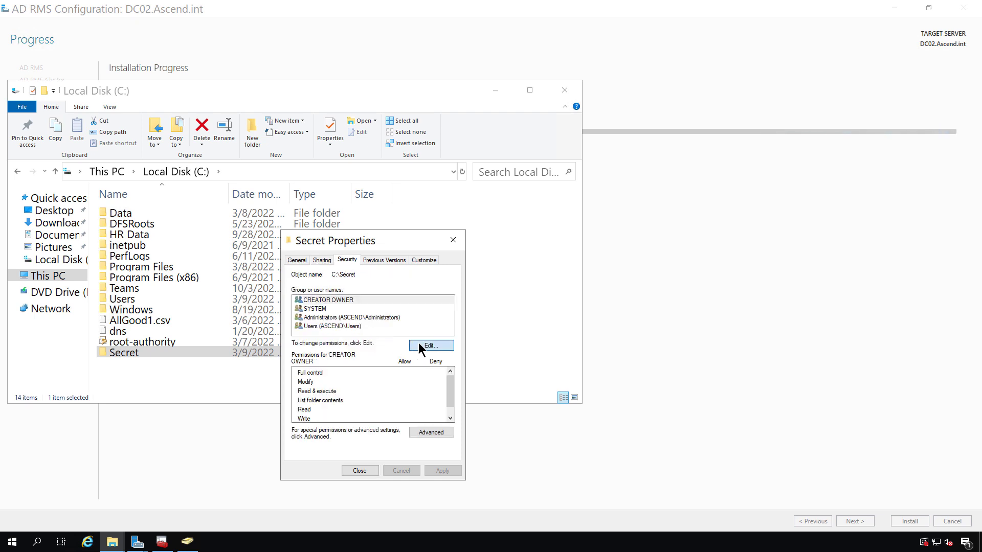
left_click(417, 405)
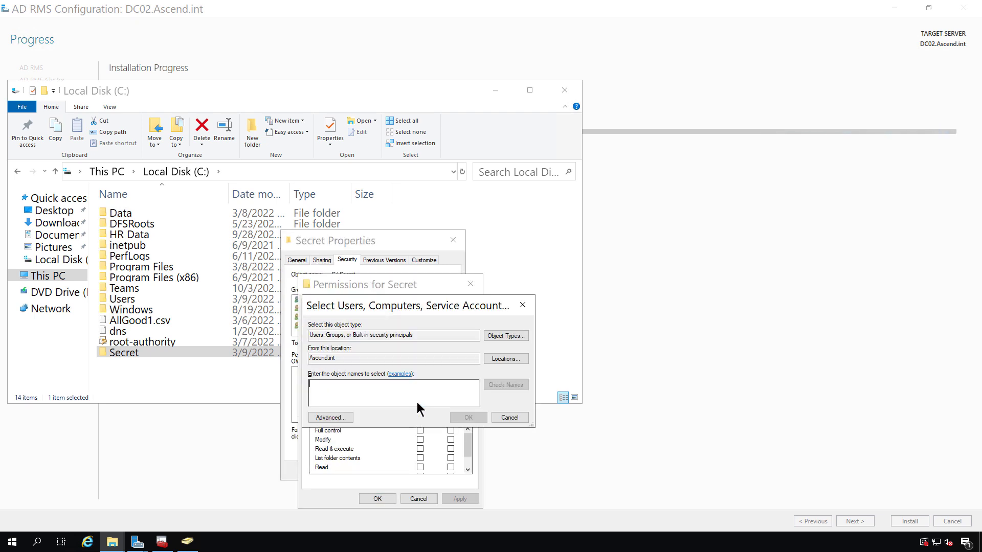
type("doma")
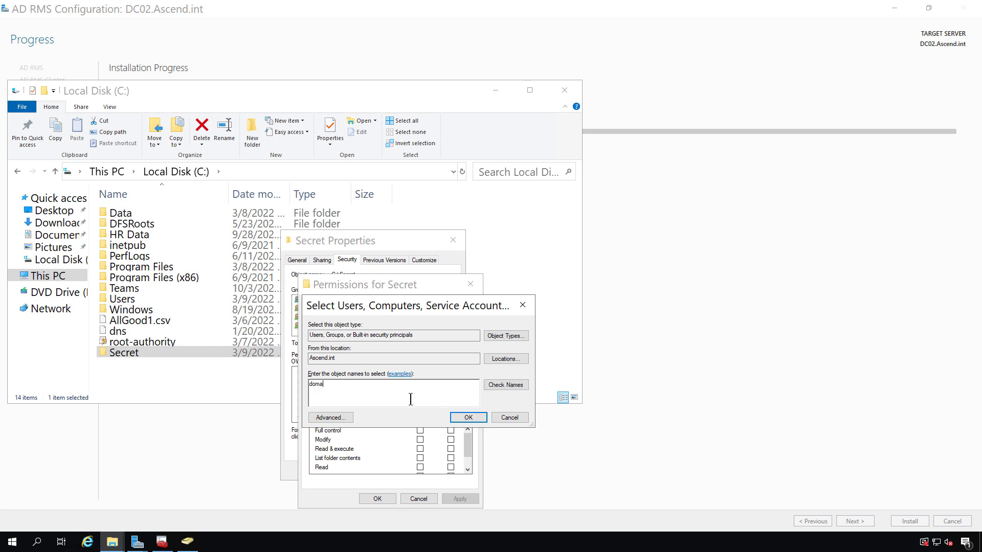
type("in users")
left_click(505, 384)
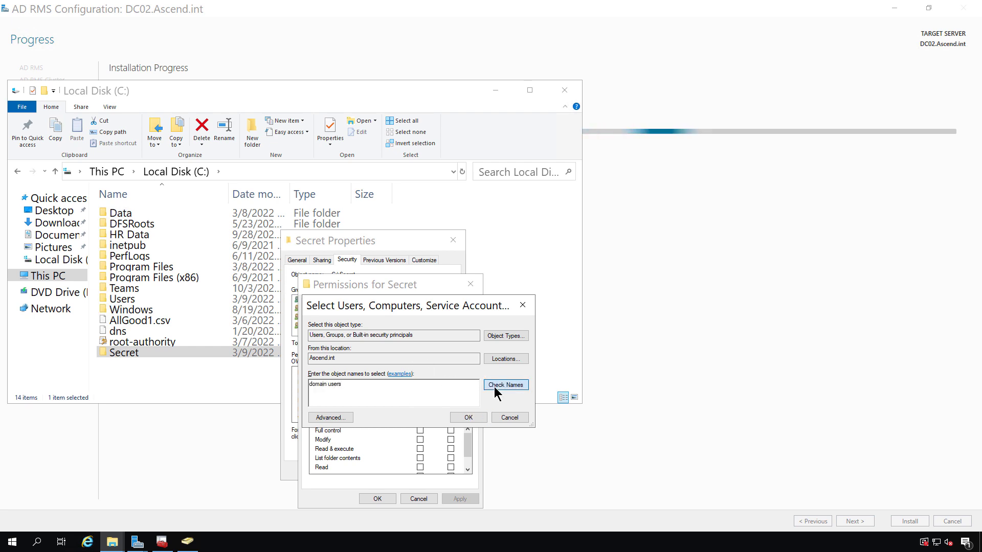
left_click(455, 420)
left_click(420, 430)
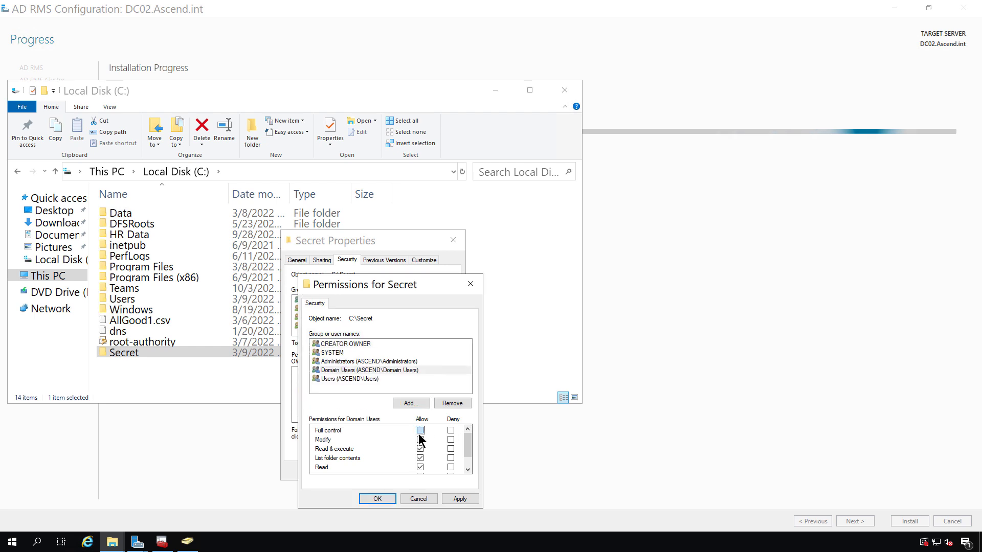
left_click(377, 499)
- Close Secret Properties, browse to \\dc02, open the empty Secret share, then minimize Explorer
left_click(360, 470)
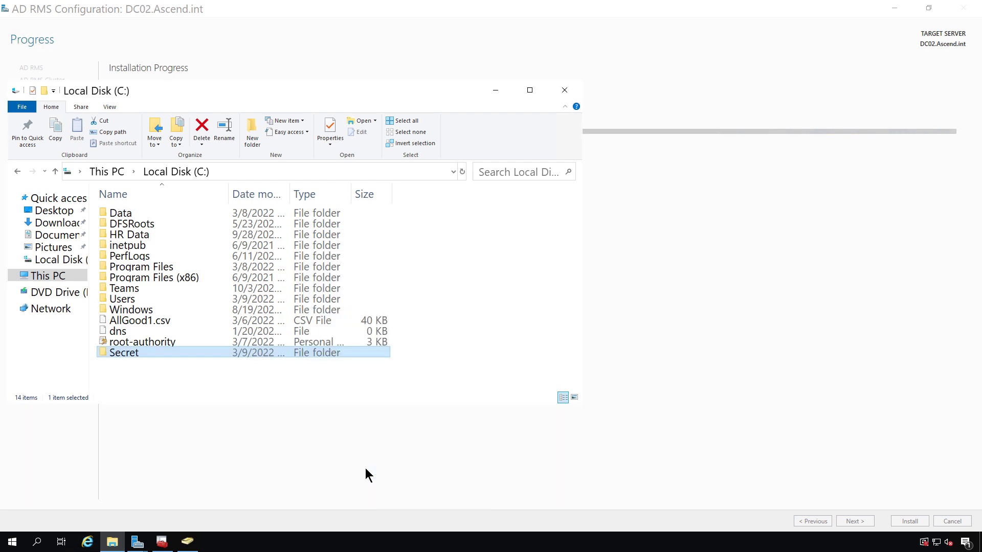
left_click(269, 172)
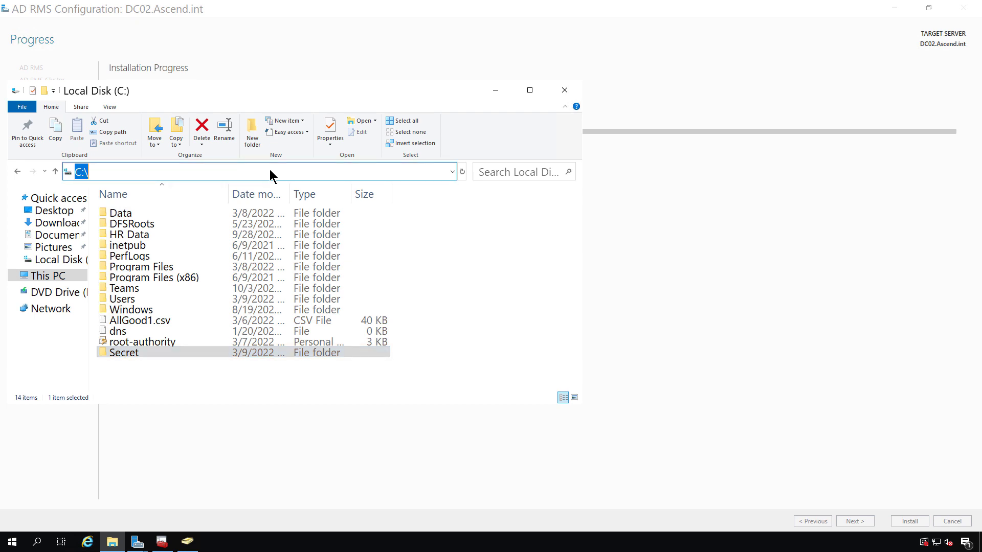
type("\\\\dc")
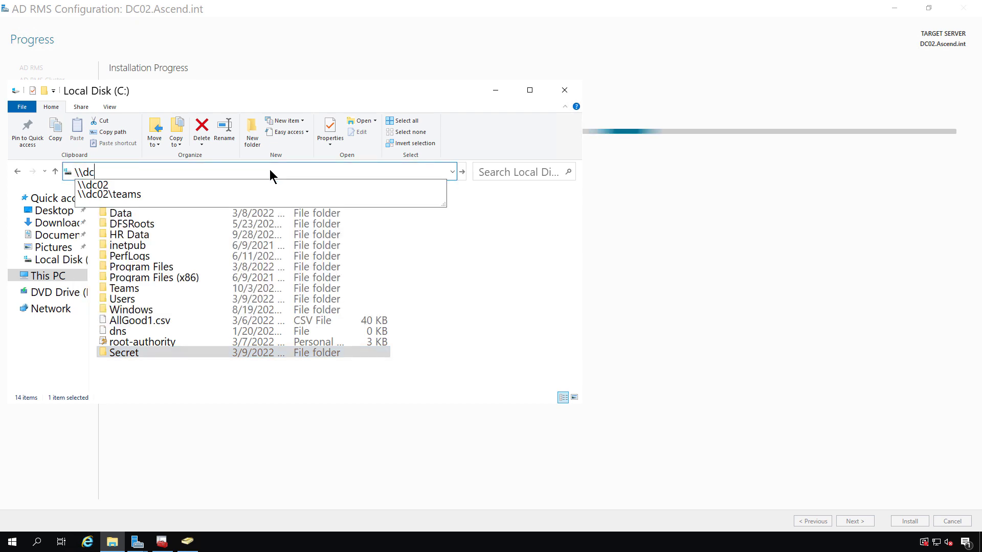
type("02")
key("Return")
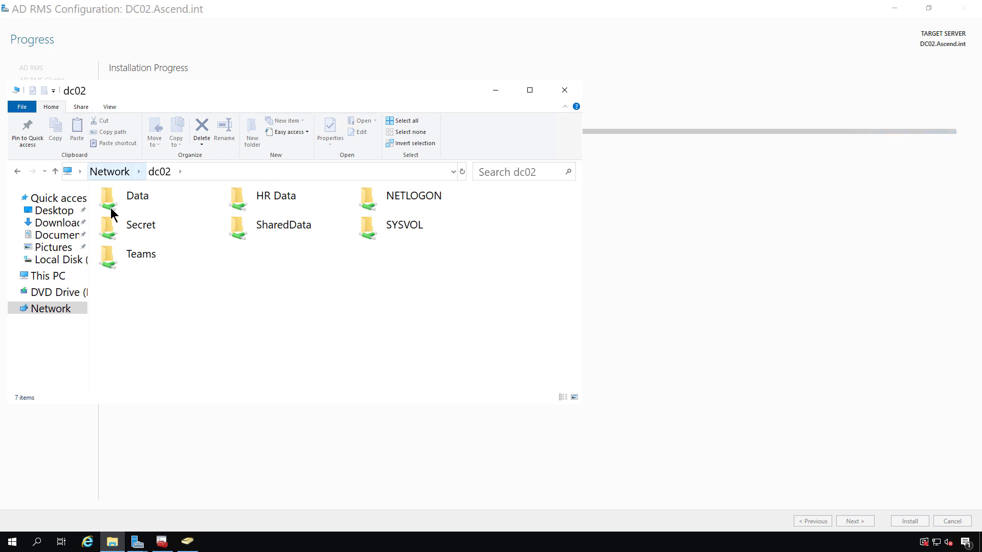
double_click(134, 234)
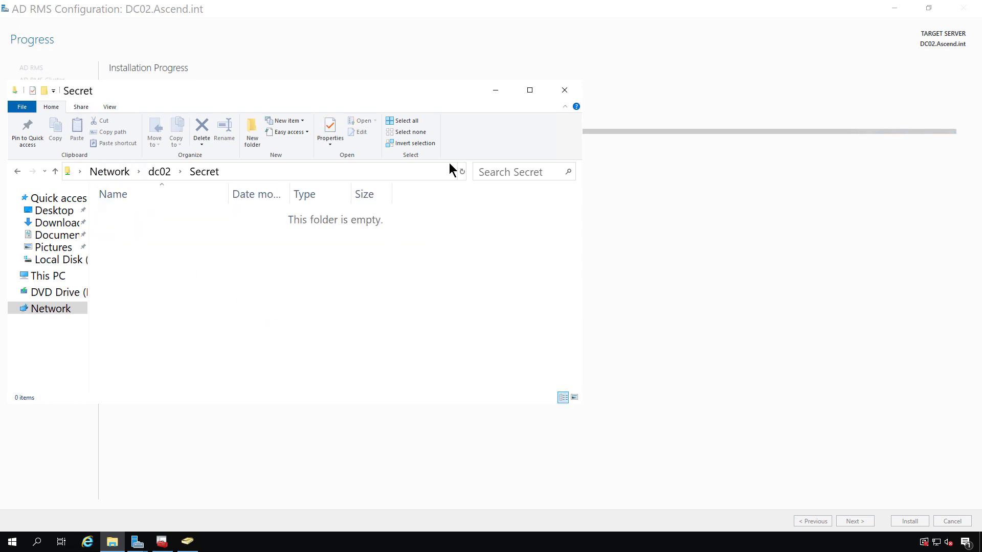
left_click(499, 91)
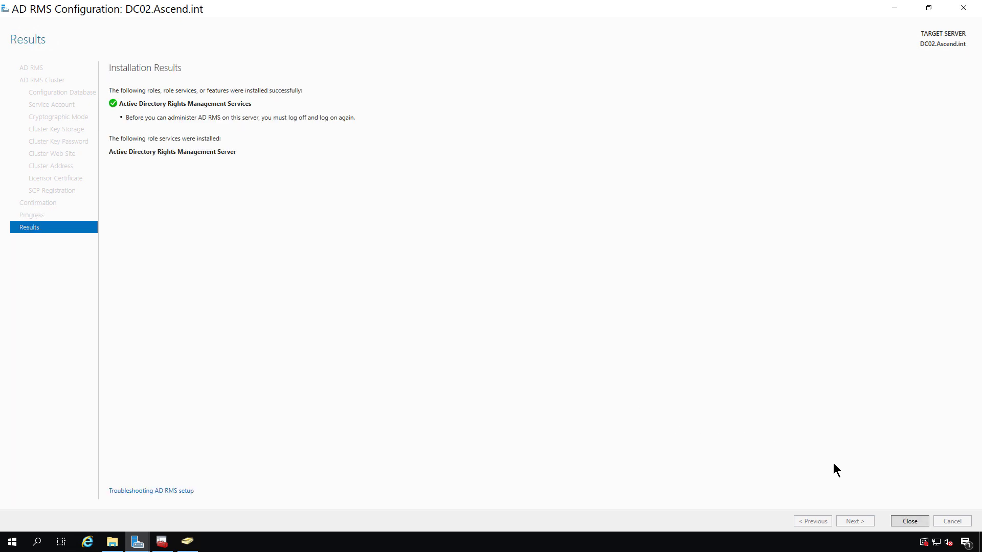
- Close the finished AD RMS wizard and launch the Active Directory Rights Management Services console
left_click(909, 521)
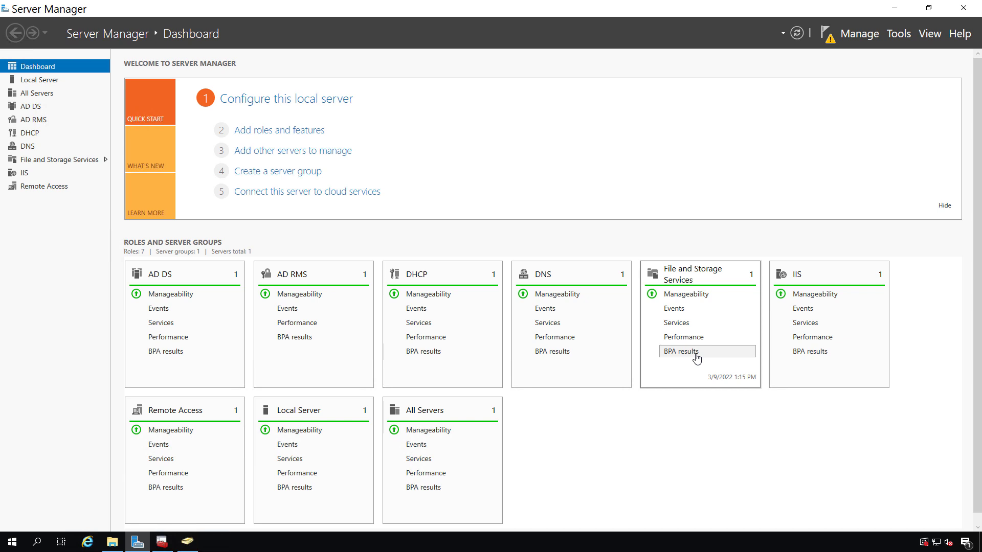
left_click(892, 34)
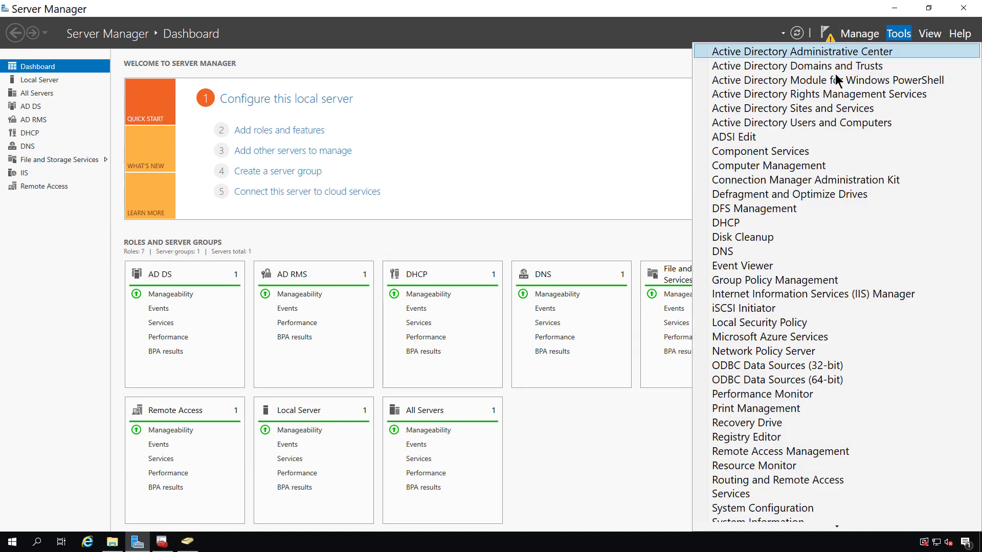
left_click(823, 94)
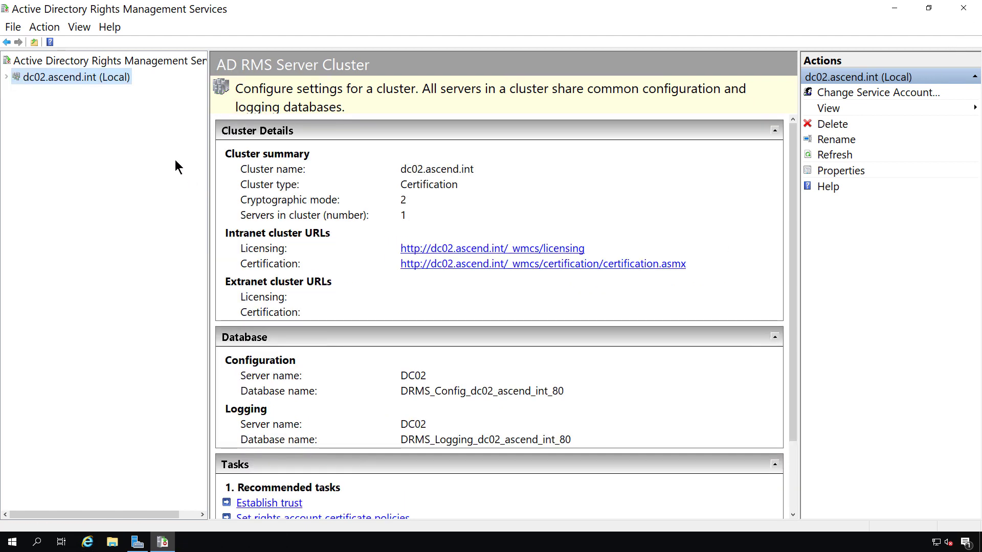
- Enable Rights Policy Templates export for dc02.ascend.int with file location \\dc02.ascend.int\secret
left_click(9, 77)
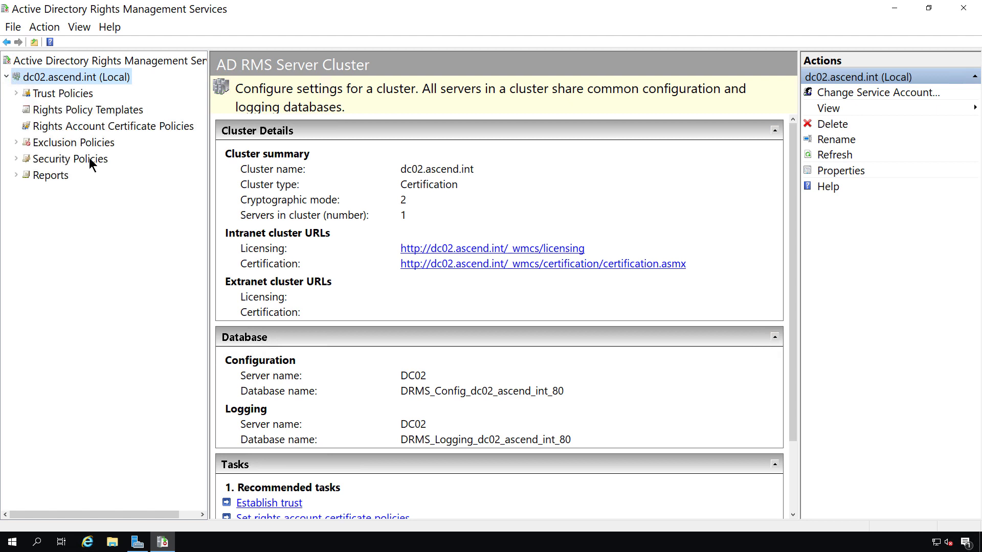
left_click(92, 109)
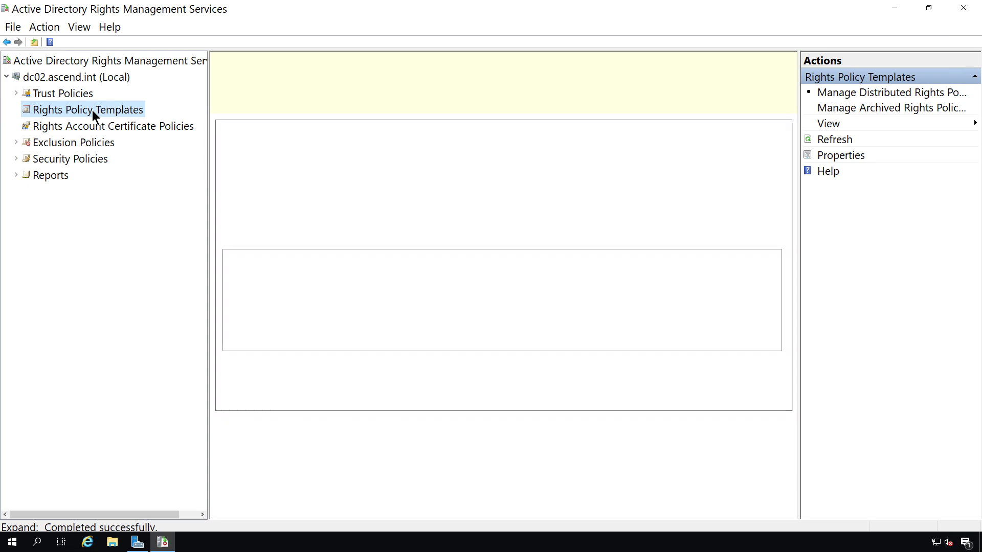
right_click(92, 110)
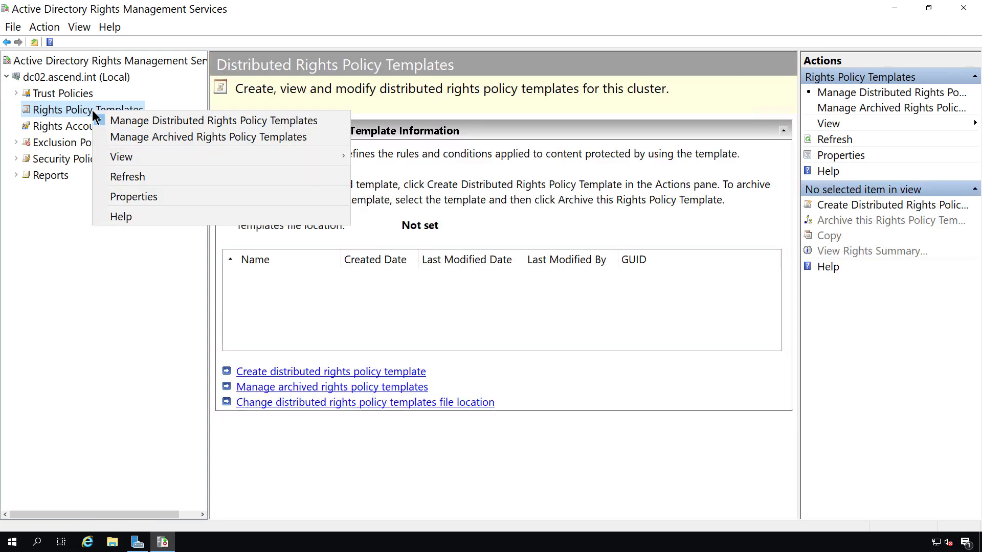
left_click(115, 196)
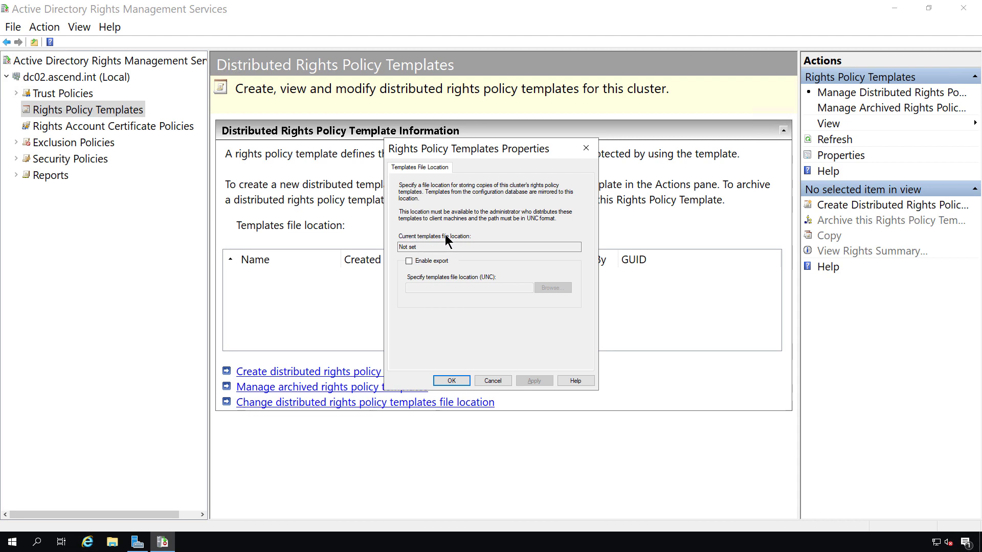
left_click(440, 261)
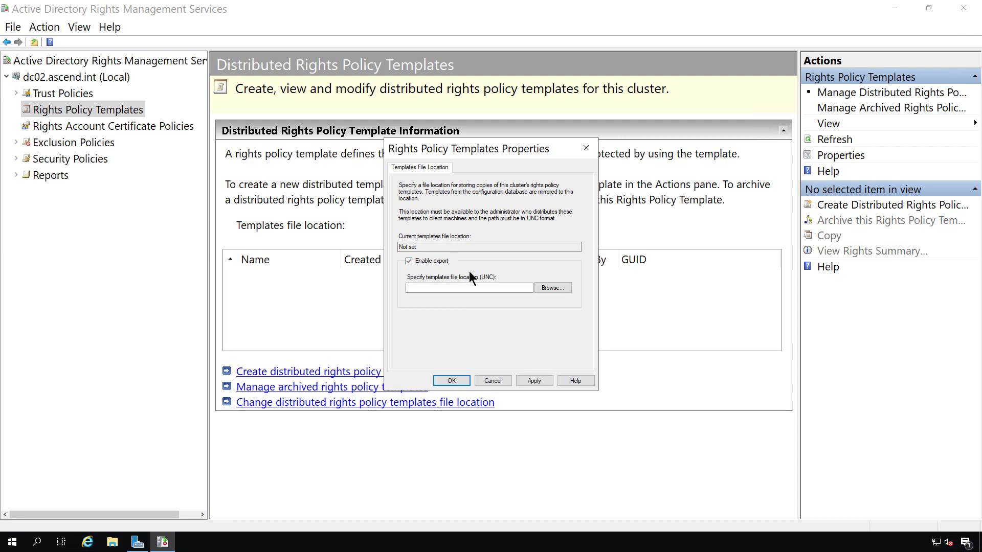
left_click(463, 288)
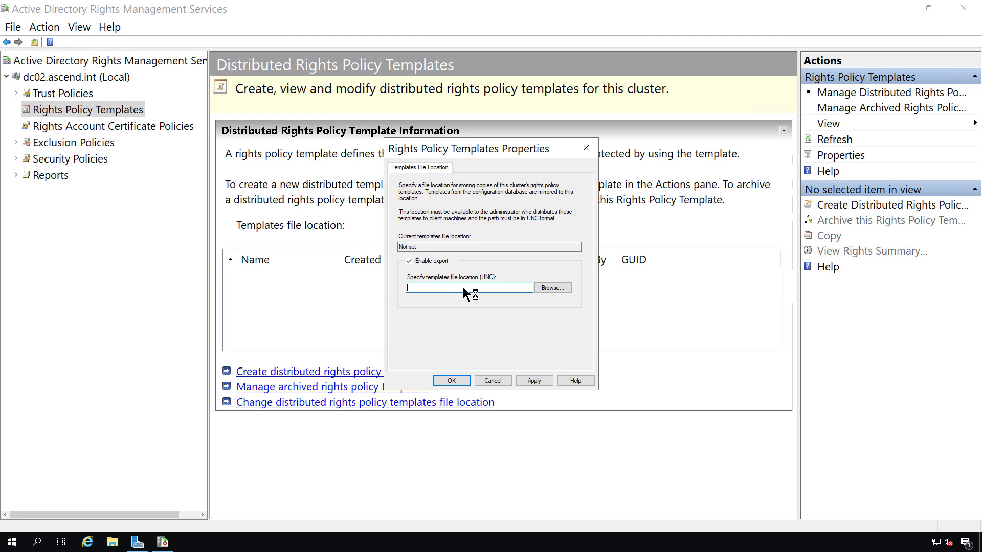
type("\\\\dc02.ascend.int\\secret")
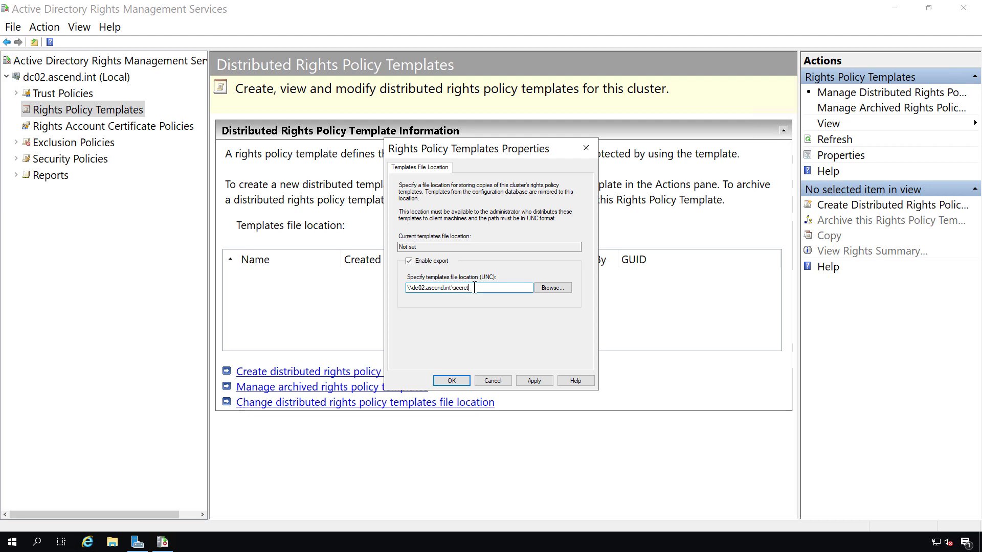
left_click(526, 378)
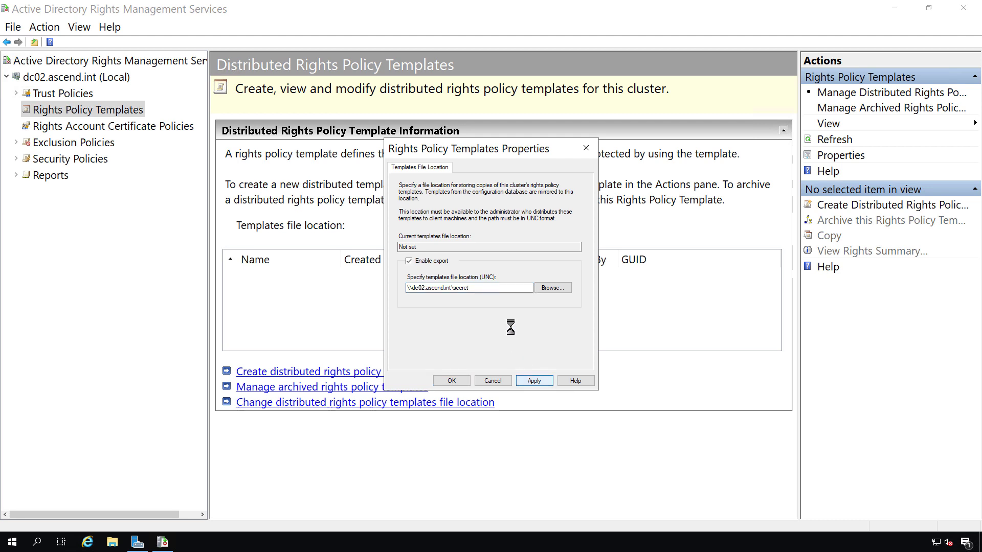
left_click(452, 380)
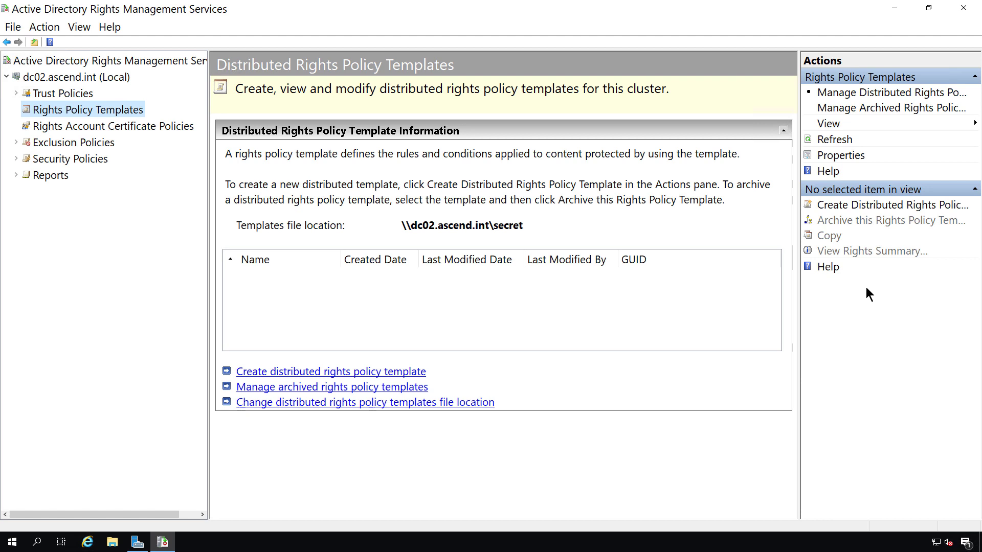
- Create a distributed rights policy template named Test with description '.', then proceed to user rights
left_click(907, 207)
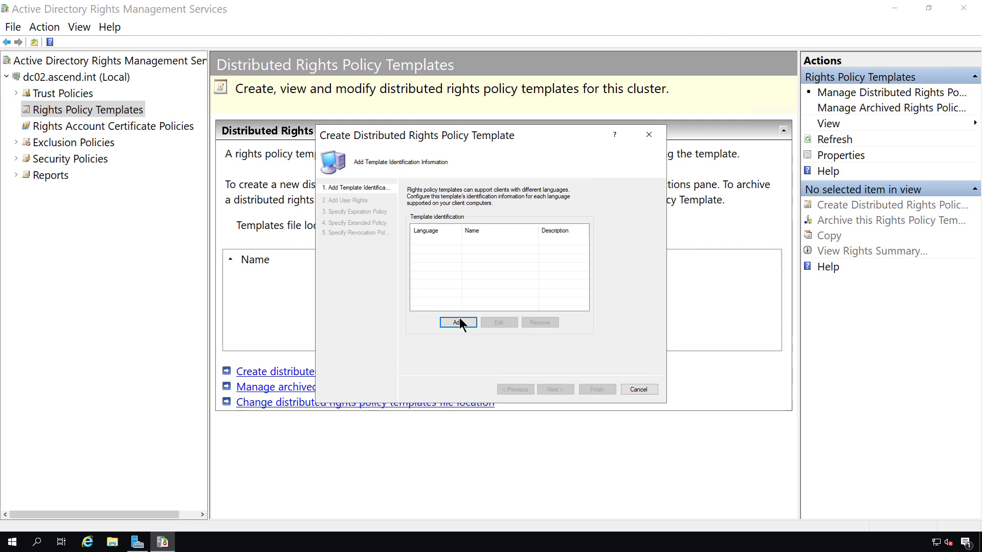
left_click(459, 321)
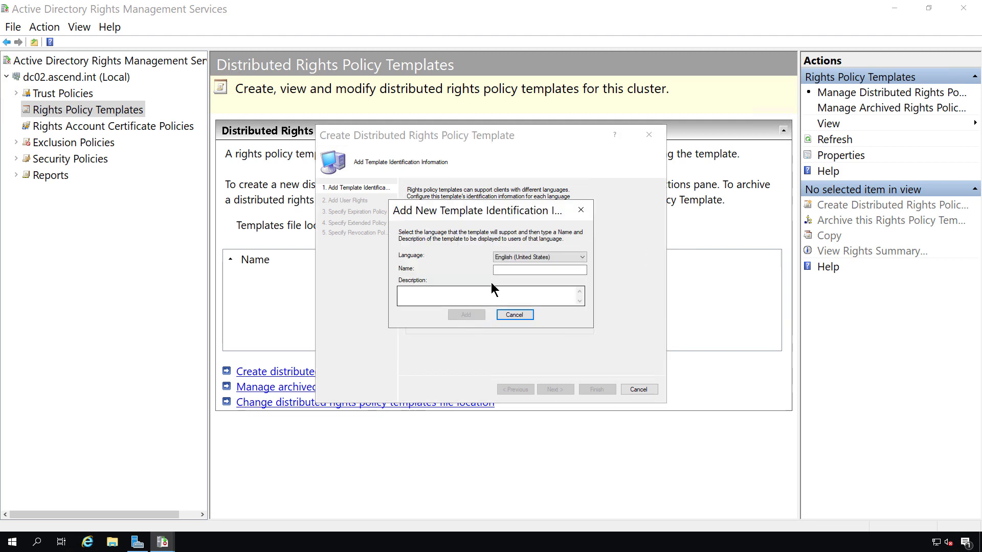
left_click(524, 269)
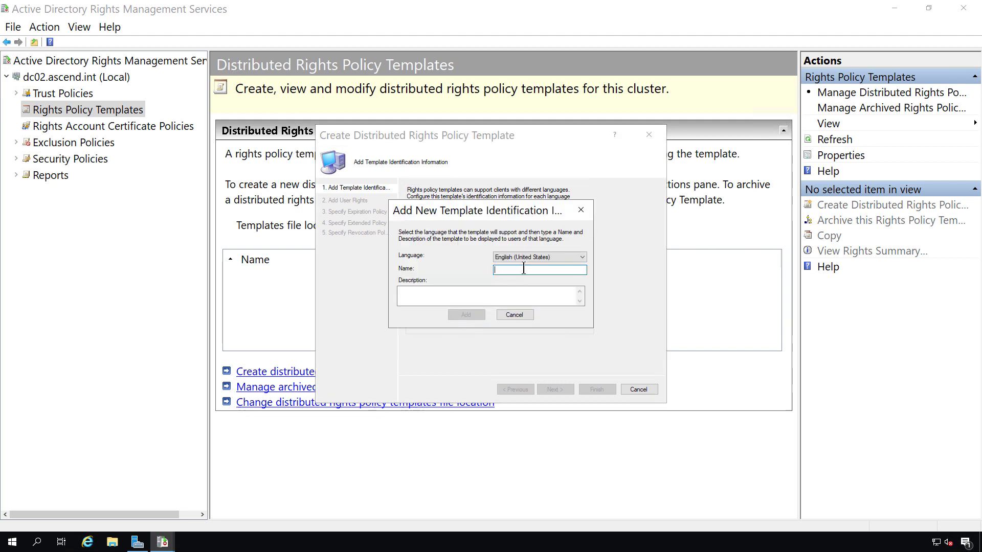
type("Test")
left_click(454, 294)
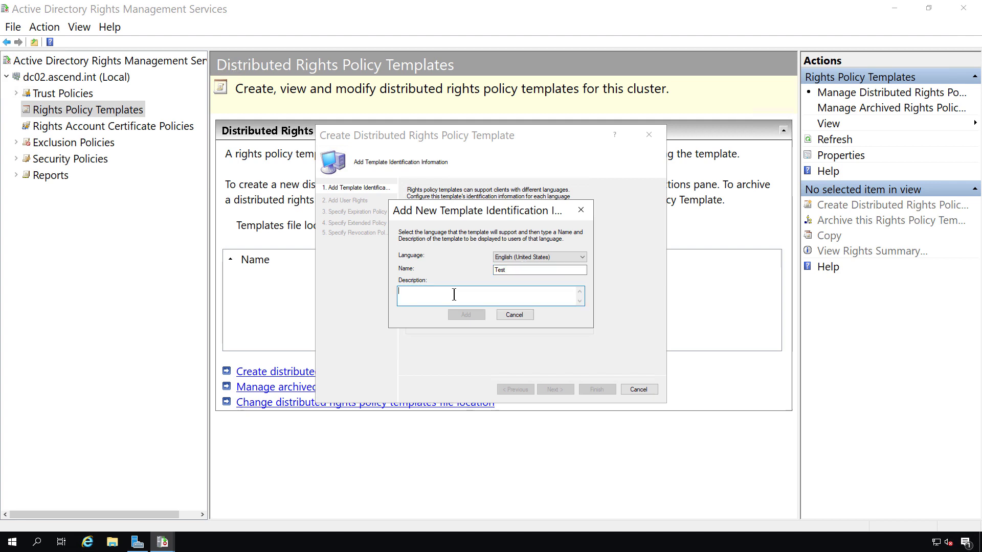
type(".")
left_click(456, 315)
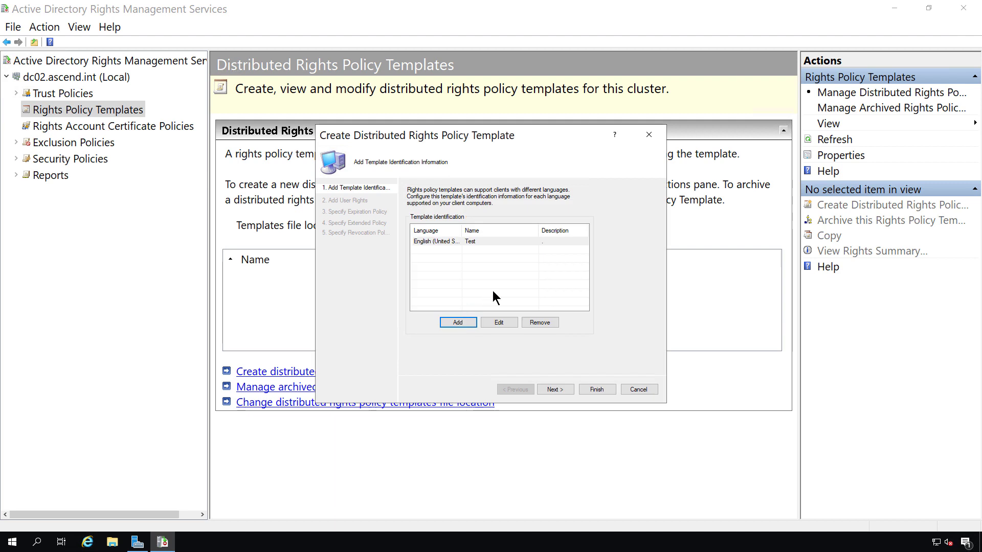
left_click(556, 389)
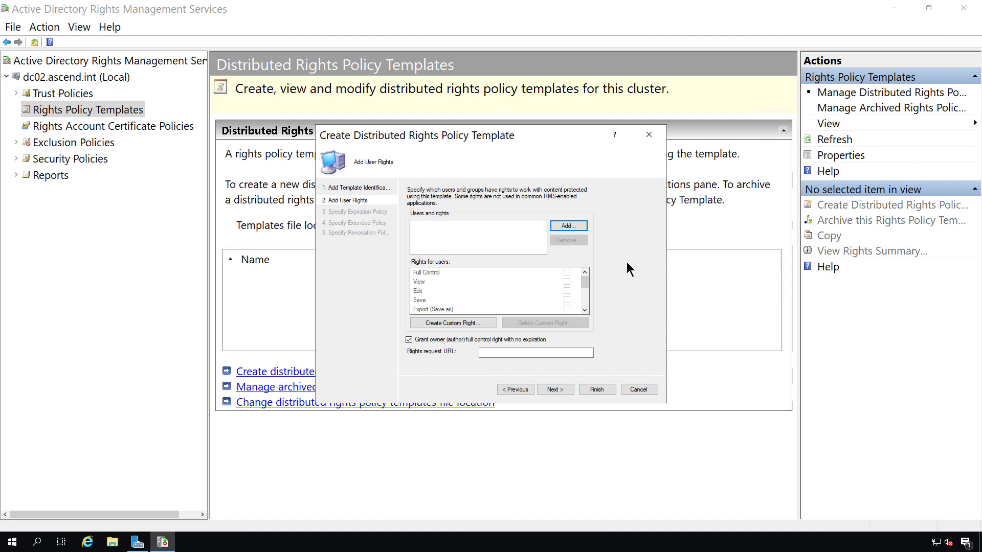
- Add the first user's e-mail address with Full Control, then begin adding a second user
left_click(567, 226)
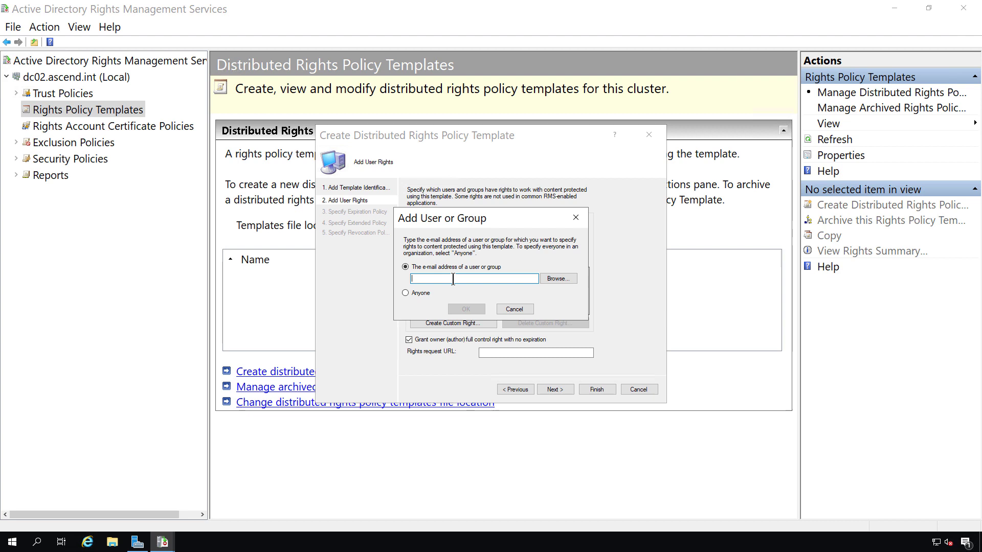
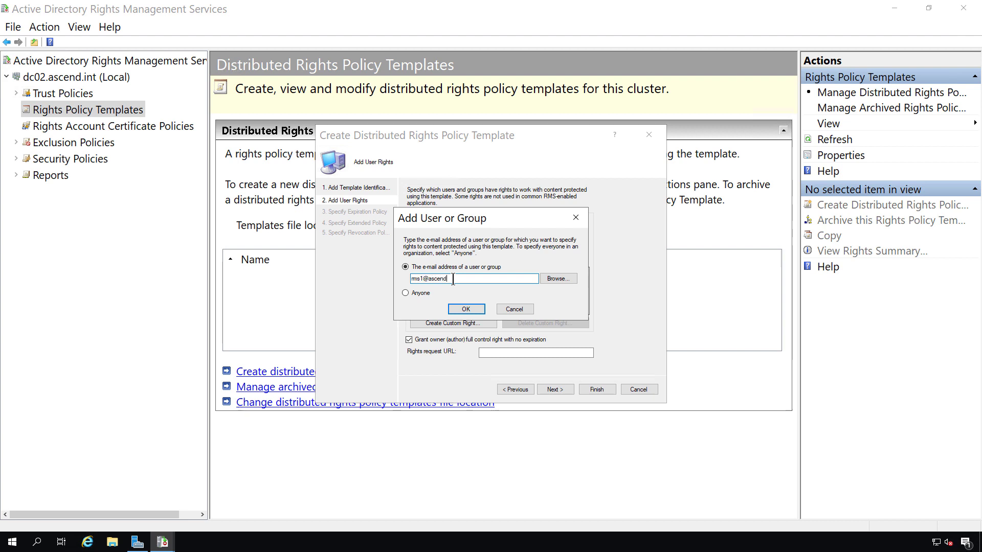
left_click(466, 309)
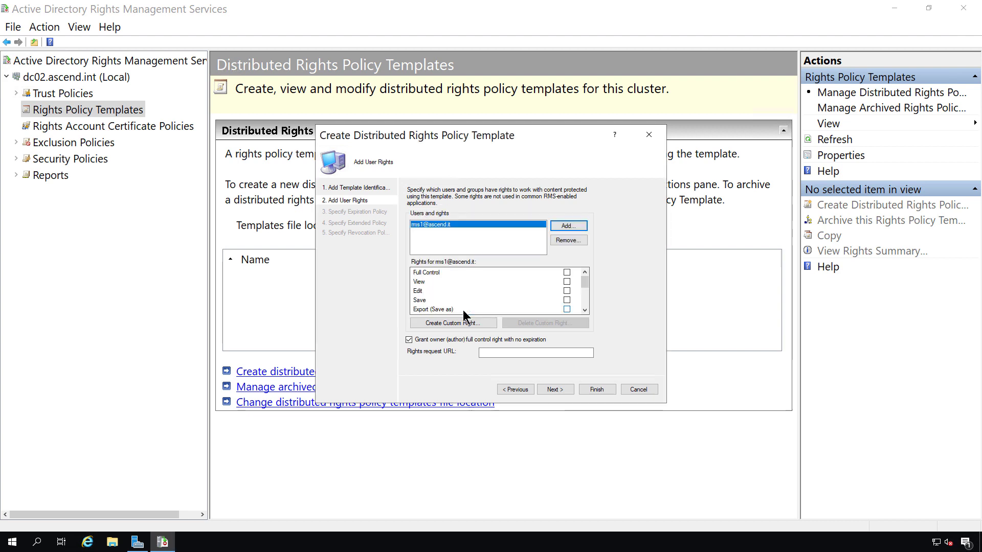
left_click(566, 273)
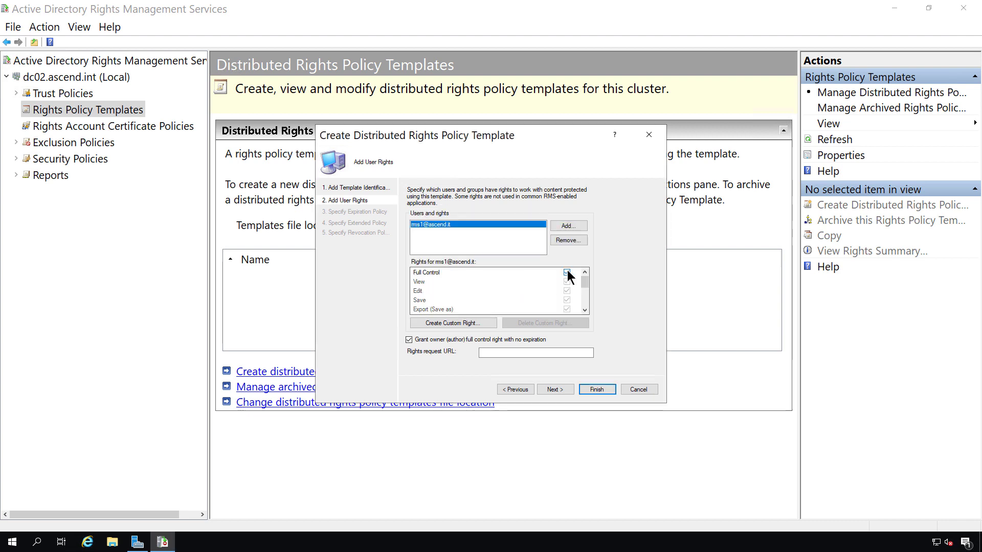
left_click(567, 226)
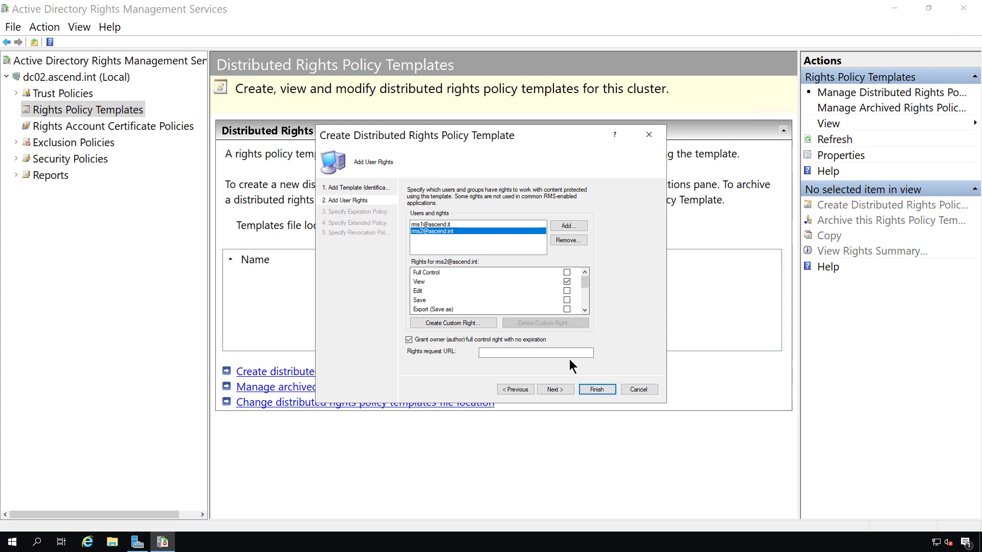
- Keep the default expiration and extended policies, advancing to Specify Revocation Policy
left_click(555, 390)
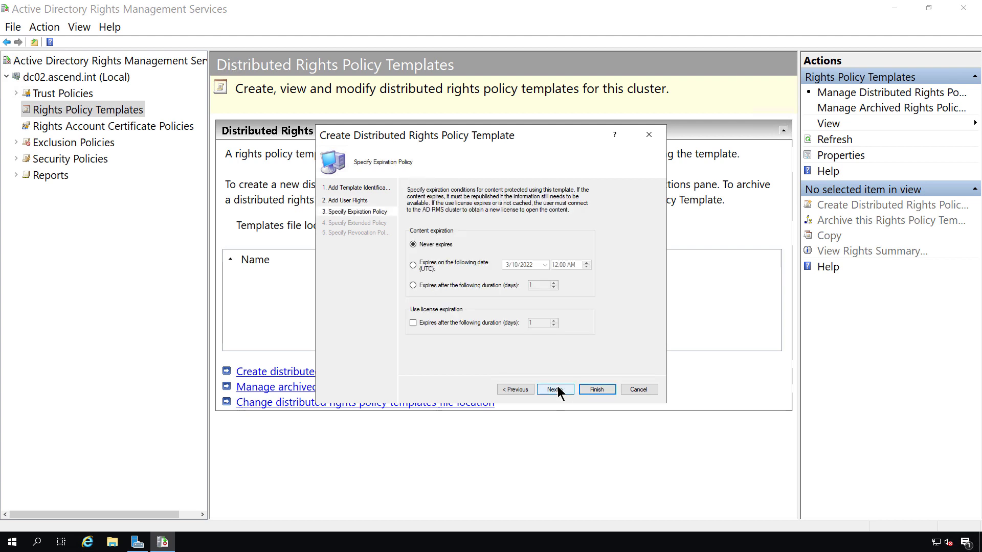
left_click(555, 390)
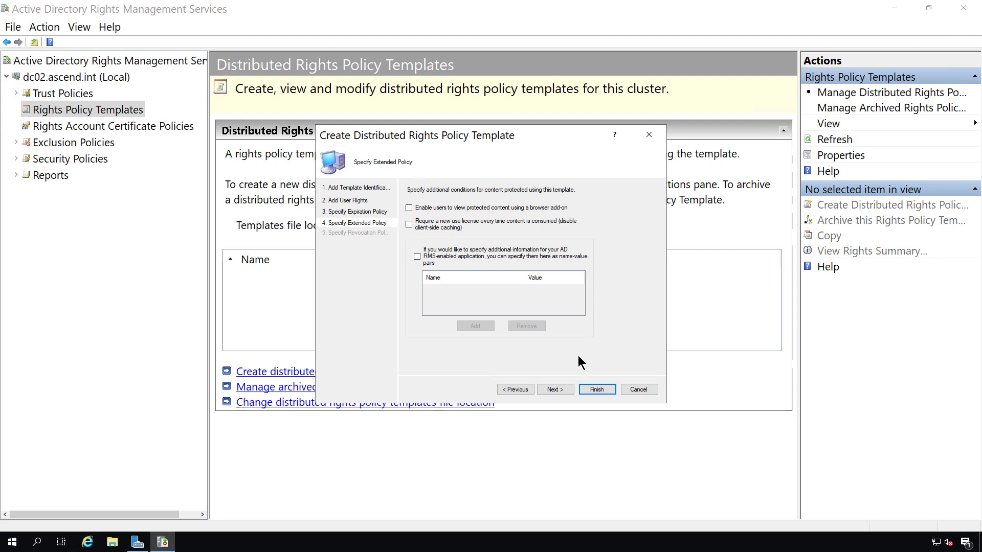
left_click(555, 390)
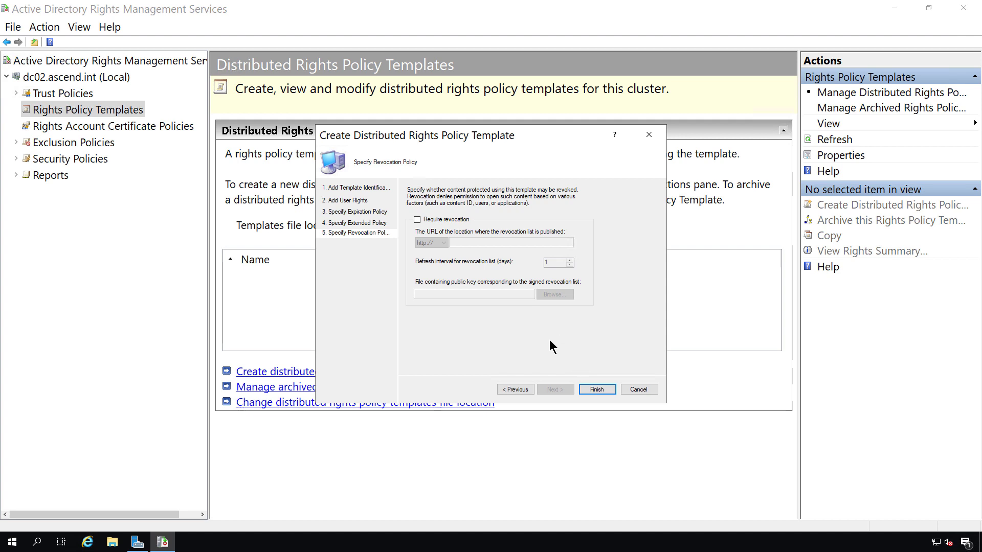
- Finish the Test template and search Windows for 'control panel'
left_click(595, 388)
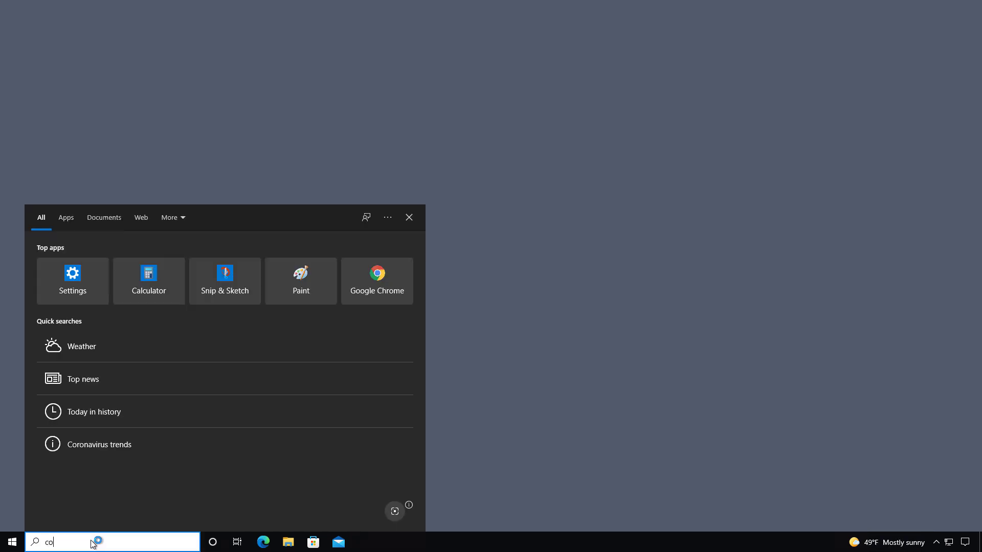
type("nel")
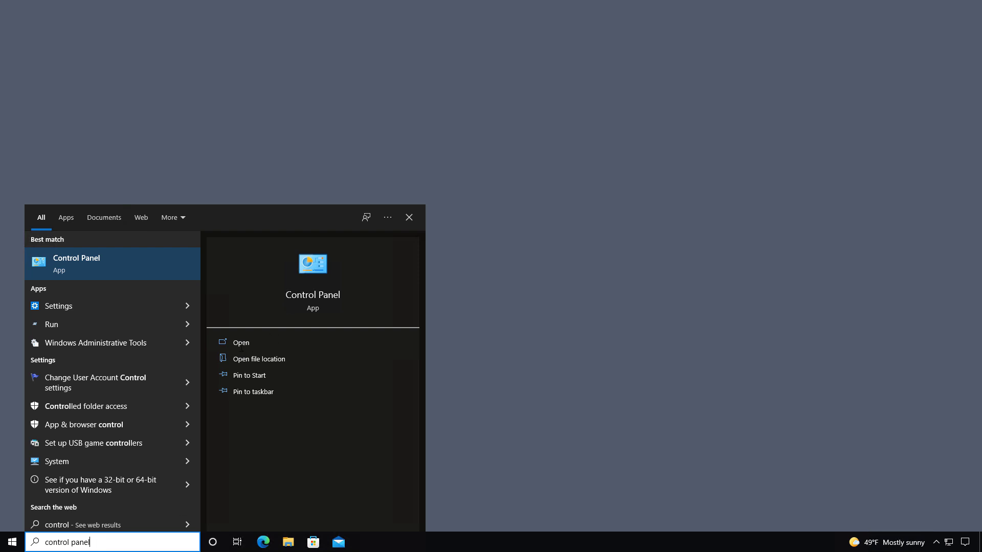
- Open Internet Options and go to the Local intranet zone's site settings
left_click(242, 348)
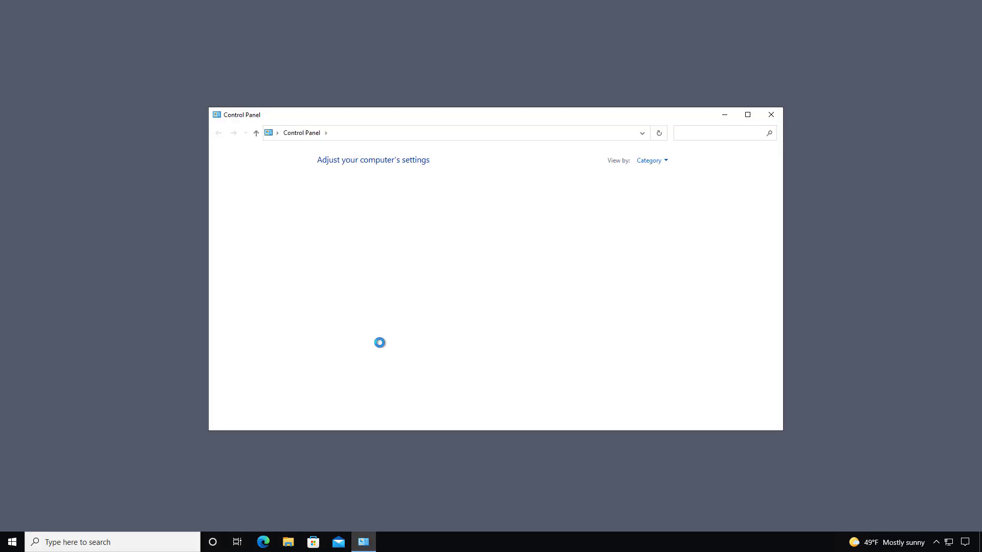
left_click(655, 278)
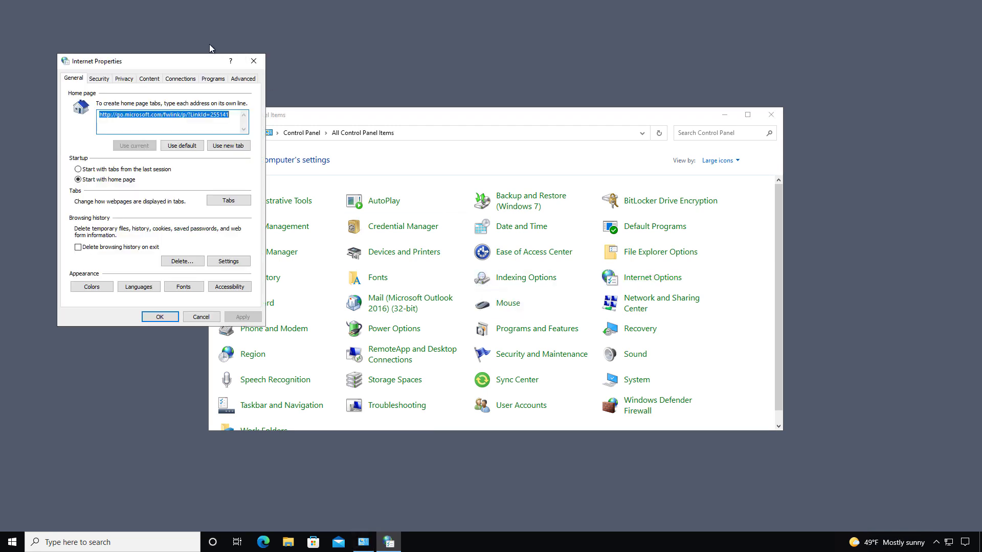
left_click_drag(186, 63, 520, 139)
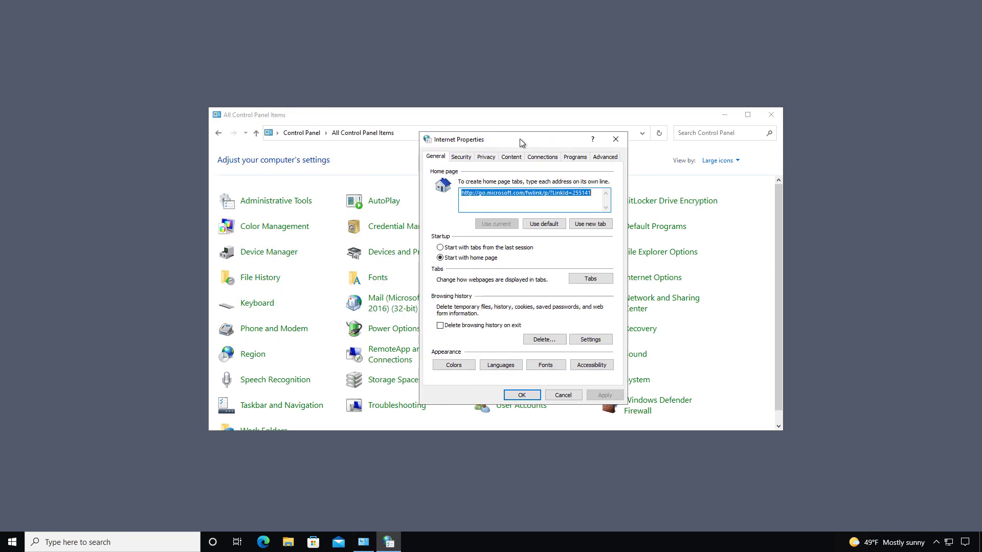
left_click(461, 157)
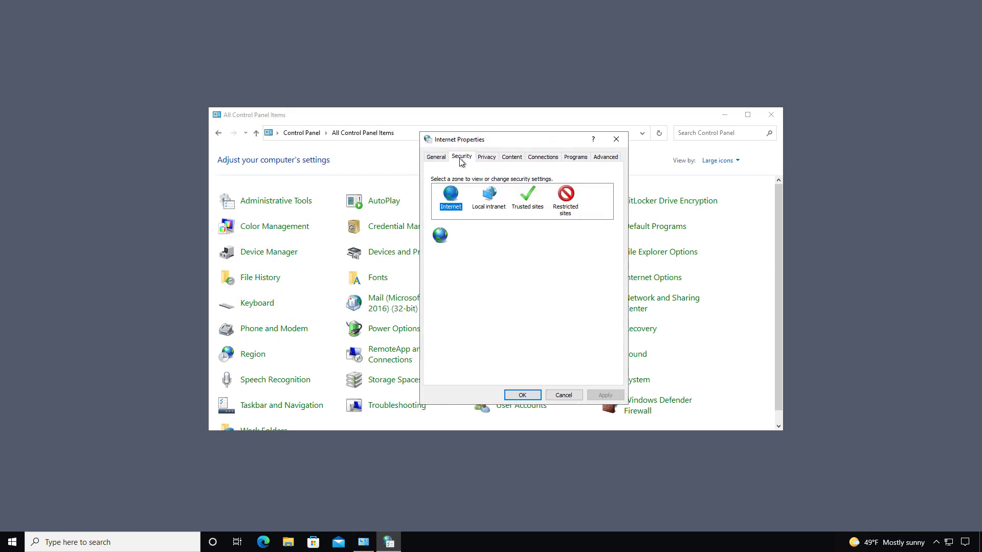
left_click(491, 197)
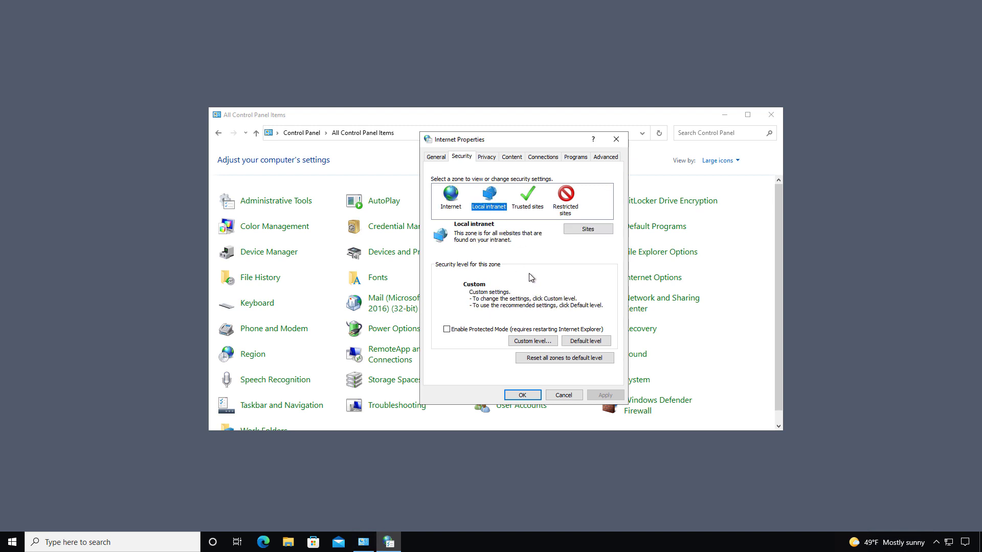
left_click(588, 229)
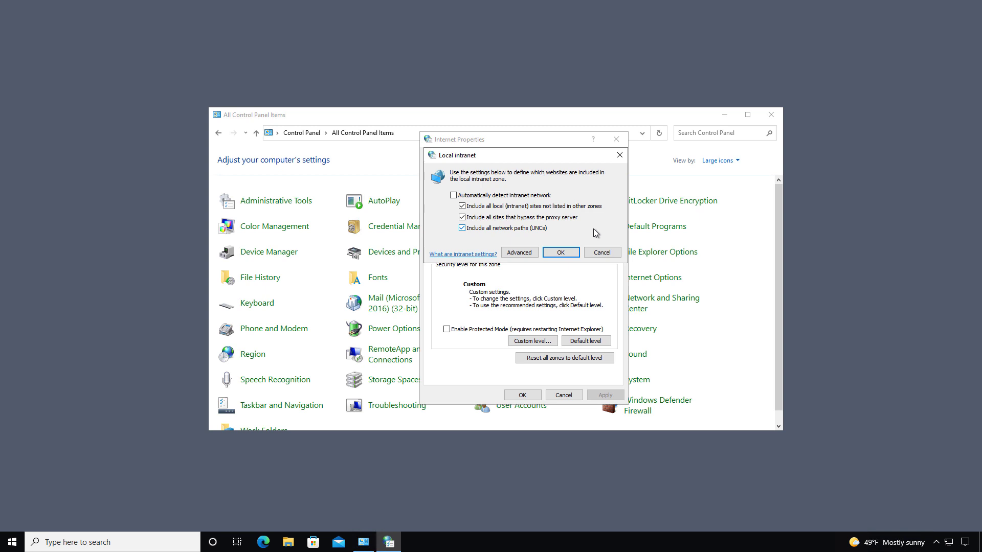
left_click(514, 253)
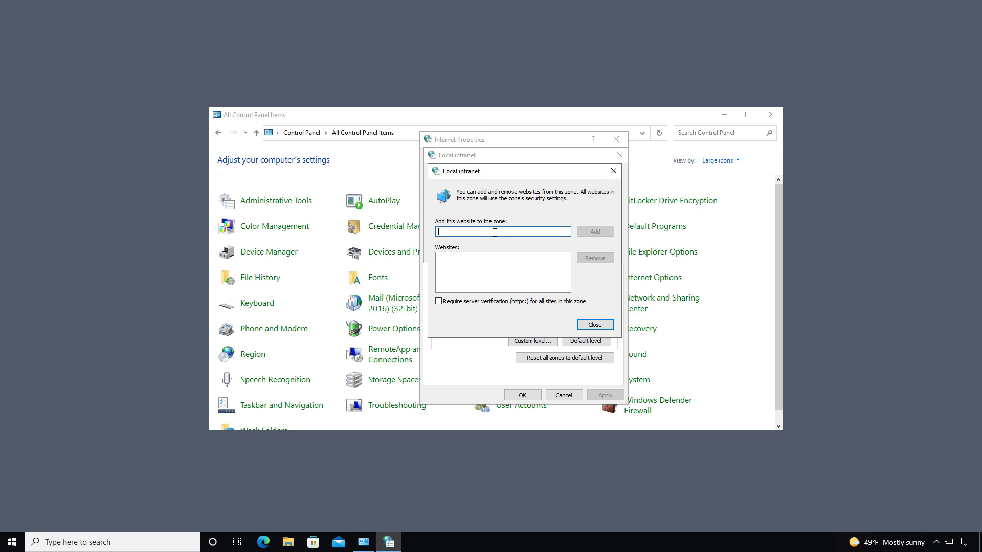
type("http://dc02.ascend.int")
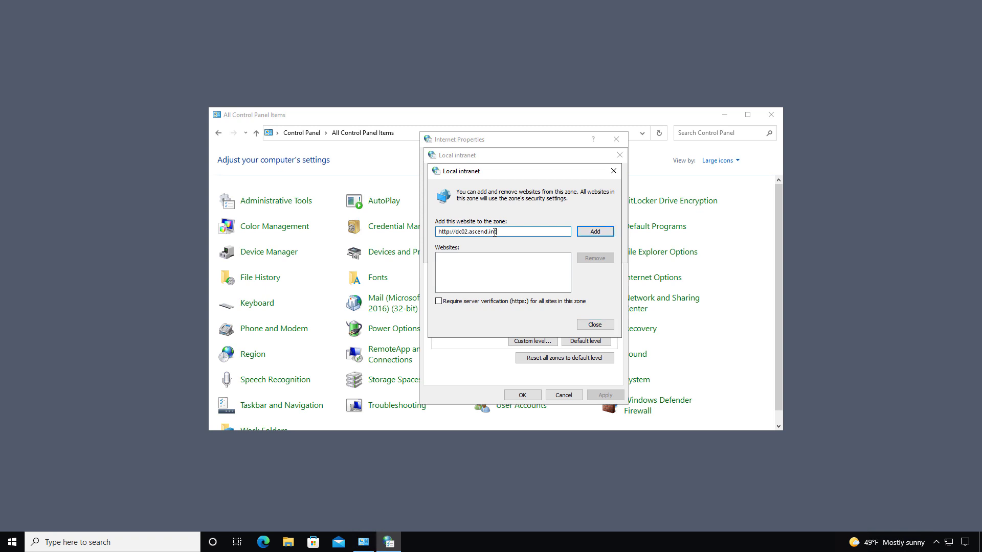
left_click(445, 231)
left_click(601, 230)
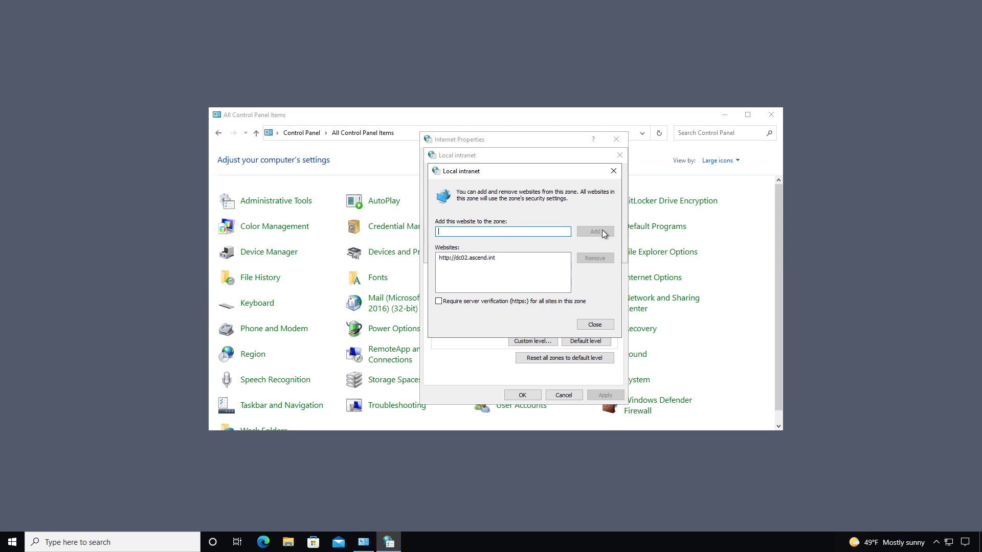
left_click(593, 325)
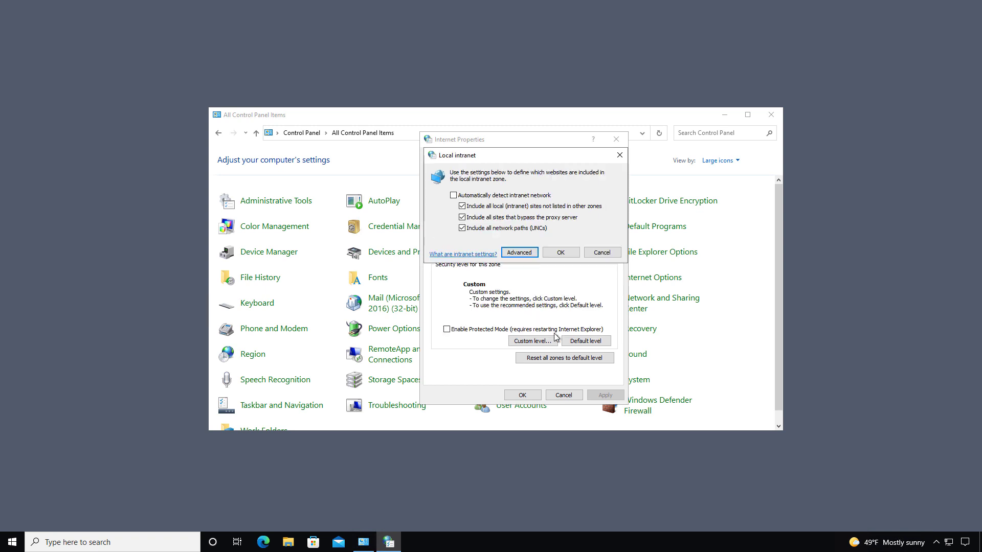
left_click(557, 252)
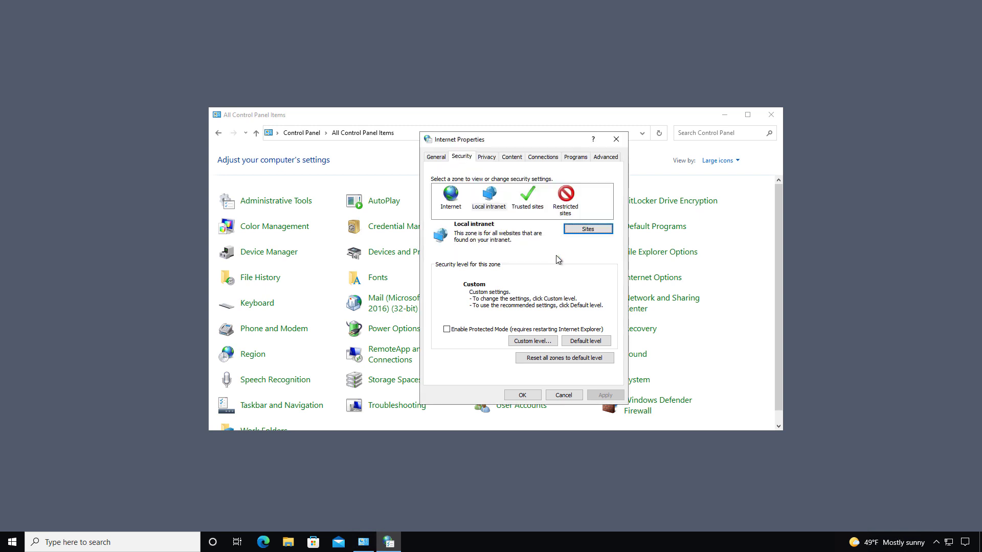
left_click(522, 395)
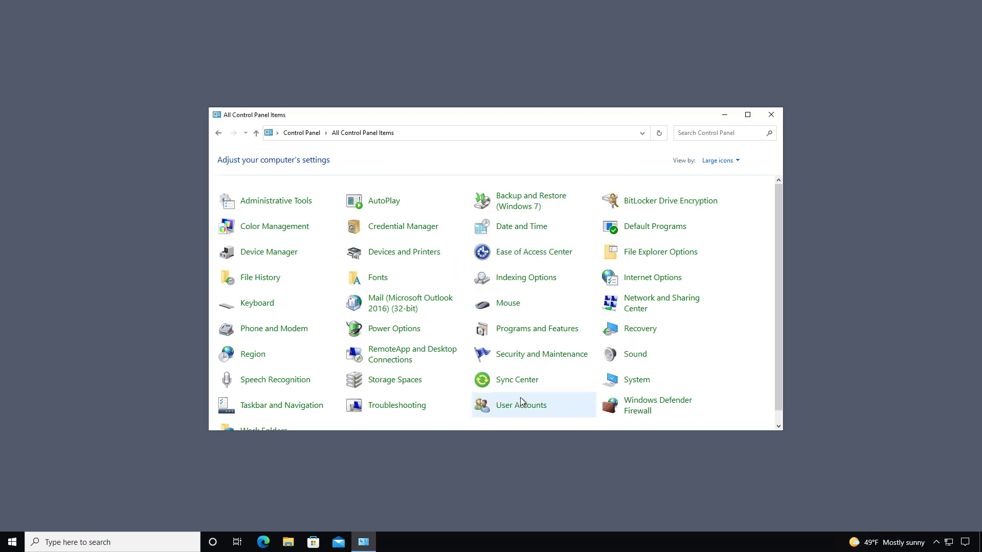
- Close Control Panel, launch Word and type 'Hello' in a new document
left_click(771, 116)
left_click(159, 542)
type("w")
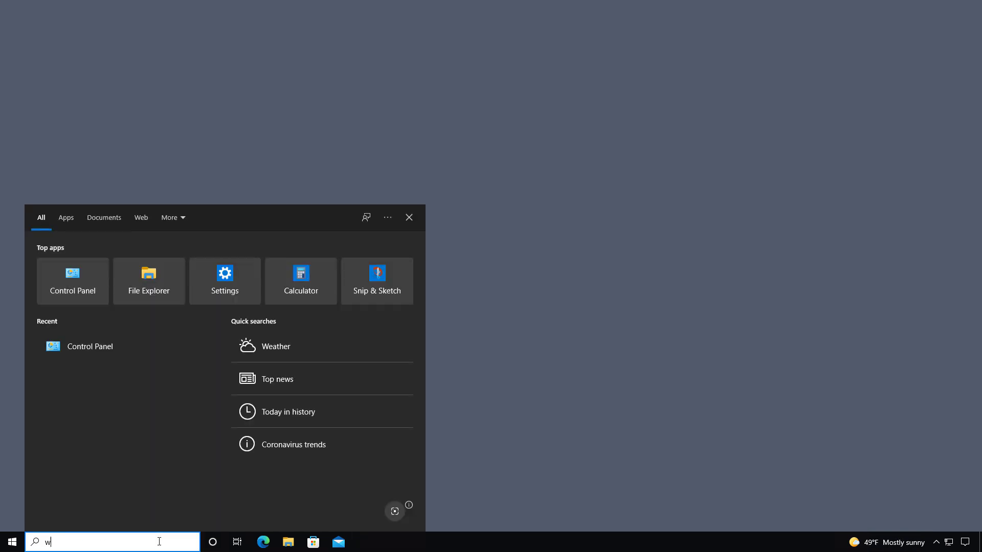
type("ord")
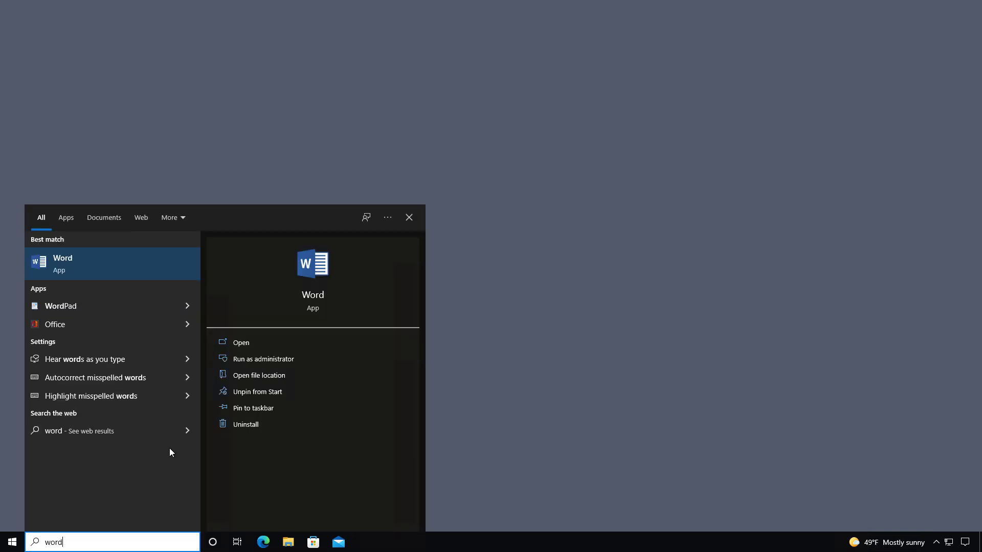
left_click(247, 346)
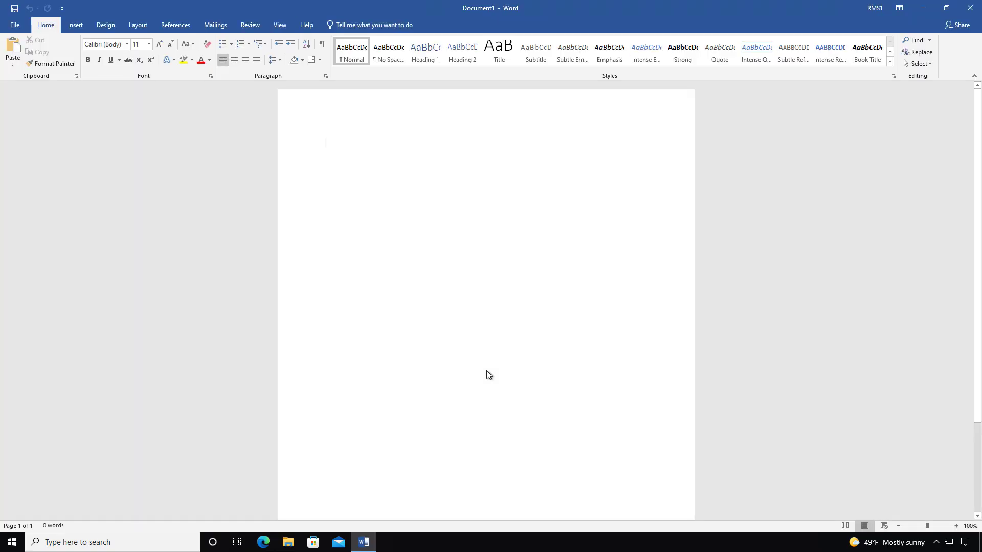
type("Hello")
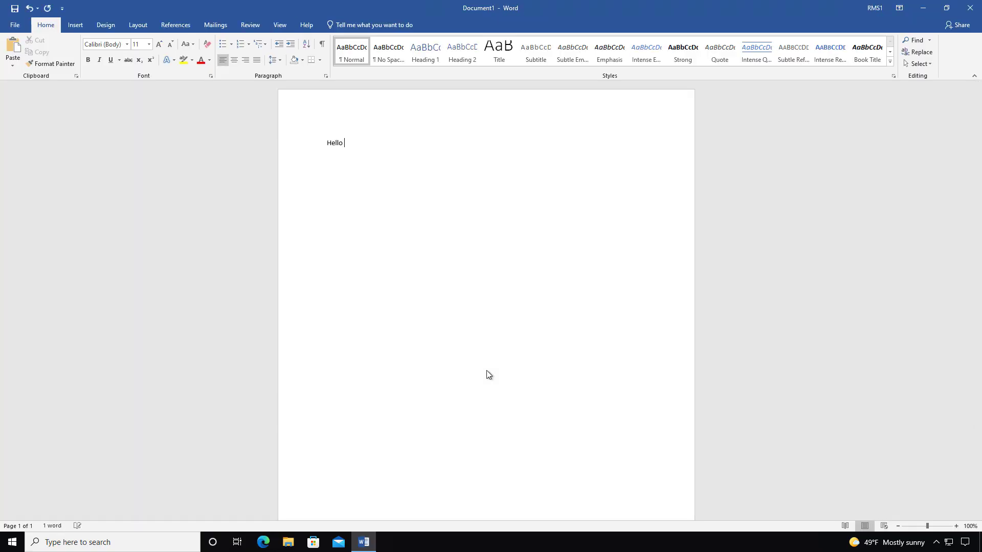
- Connect the document to the Rights Management Servers through Protect Document > Restrict Access
key("alt+f")
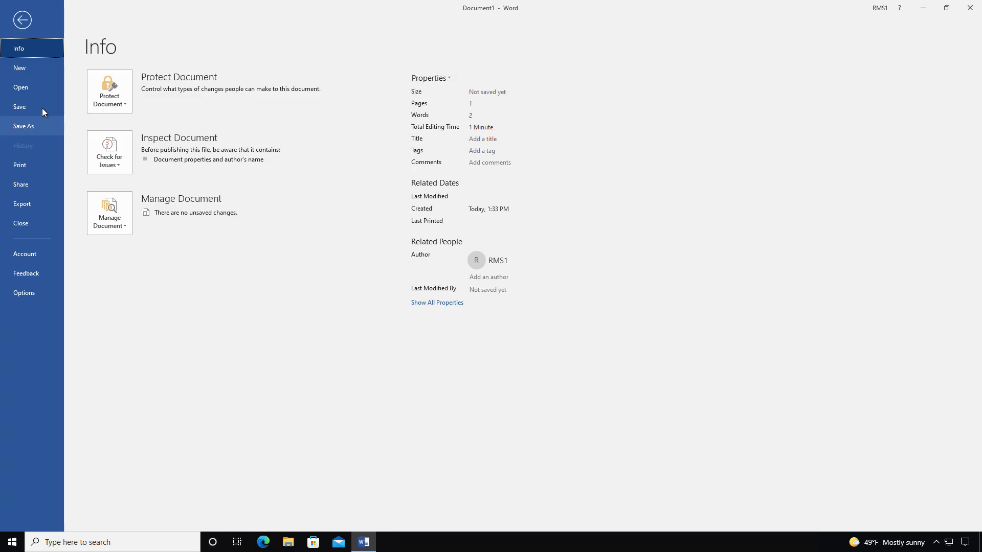
left_click(108, 100)
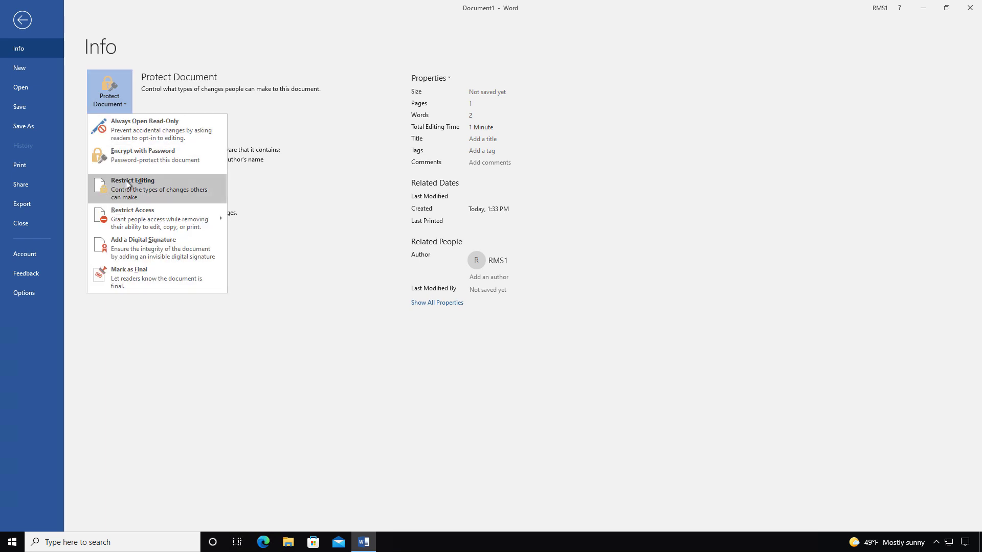
mouse_move(172, 221)
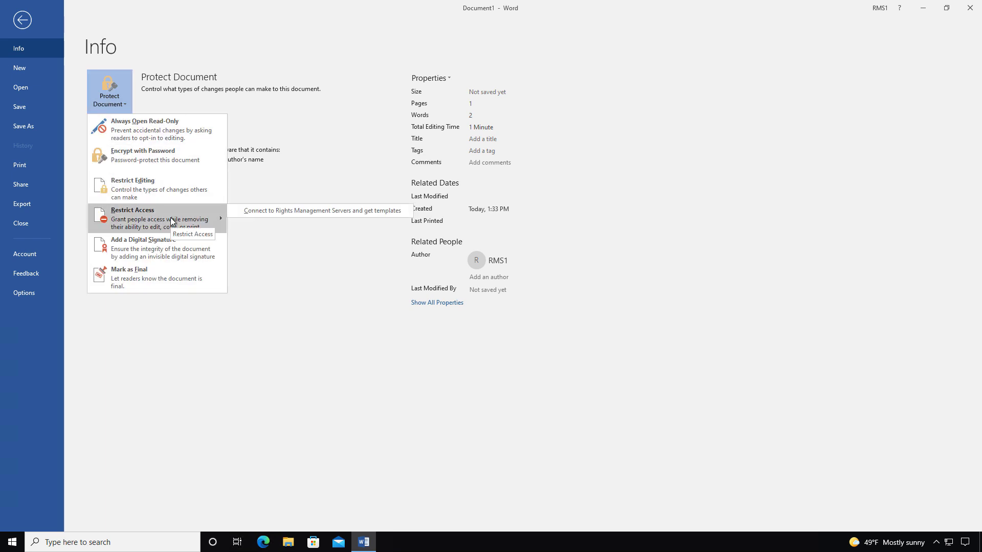
left_click(263, 210)
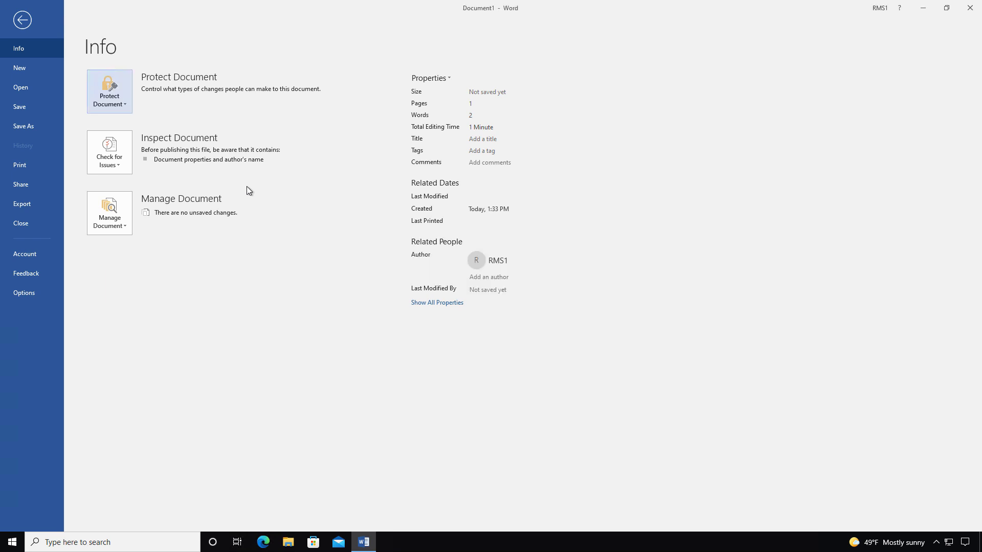
- Restrict the document with the Test permission template
left_click(103, 105)
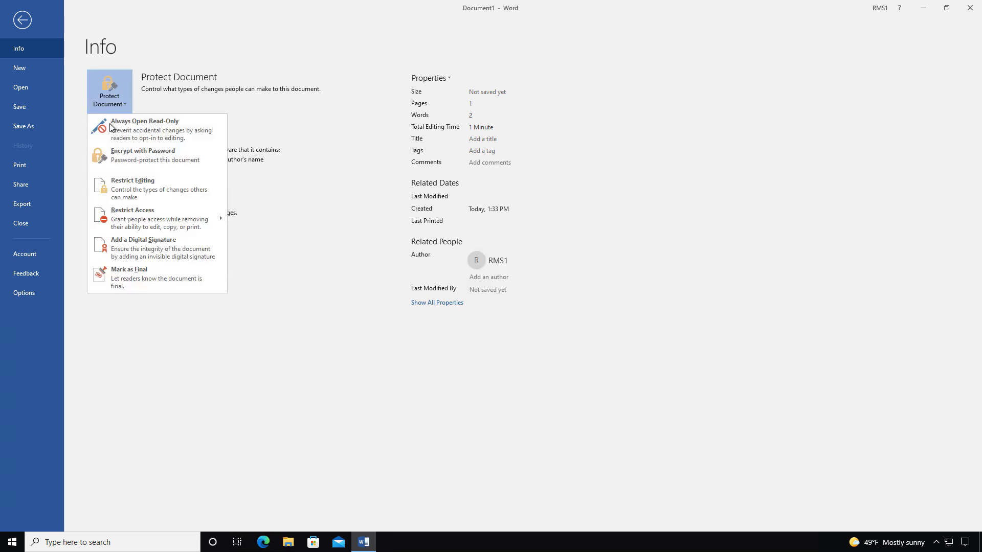
mouse_move(166, 214)
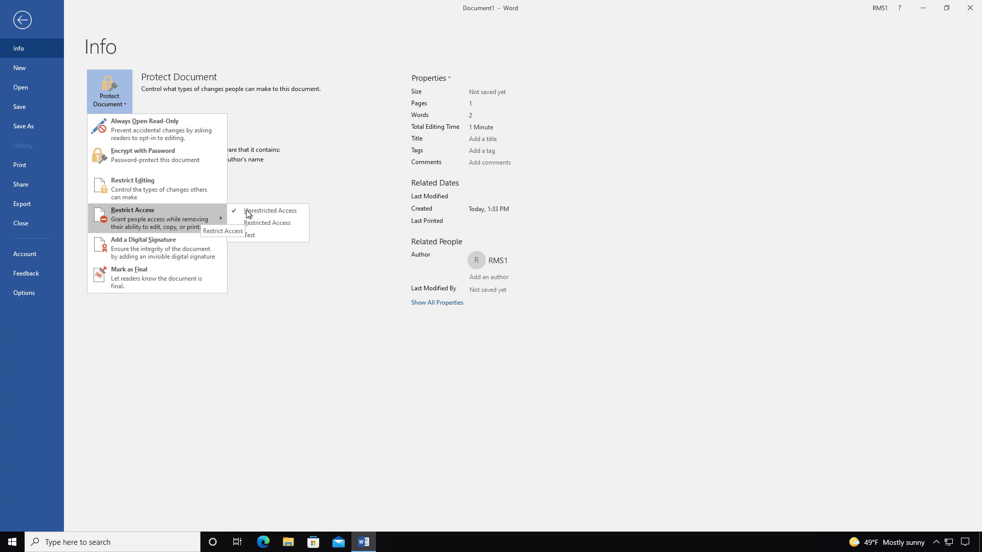
left_click(259, 235)
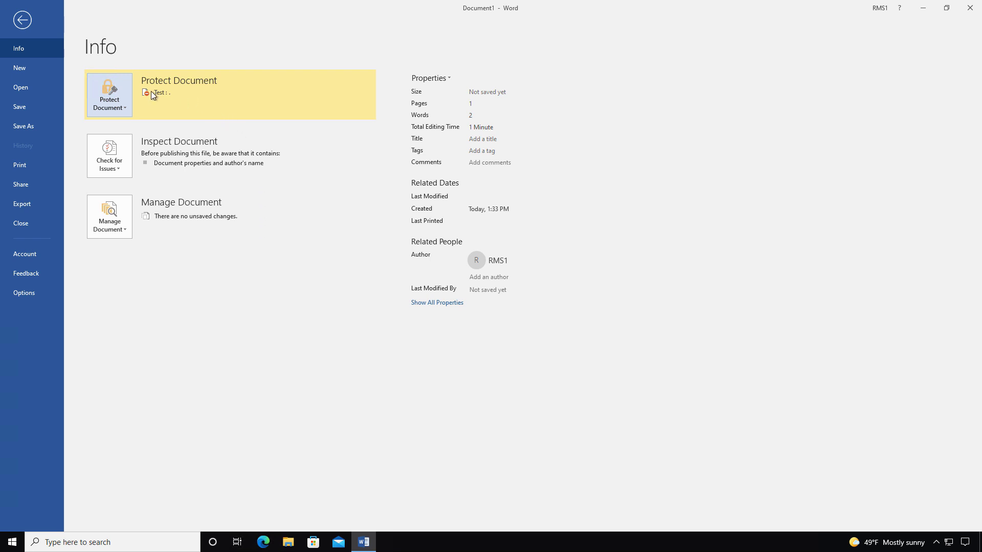
- Save the protected document as 'Hello World' into the \\dc02\Secret share
left_click(33, 126)
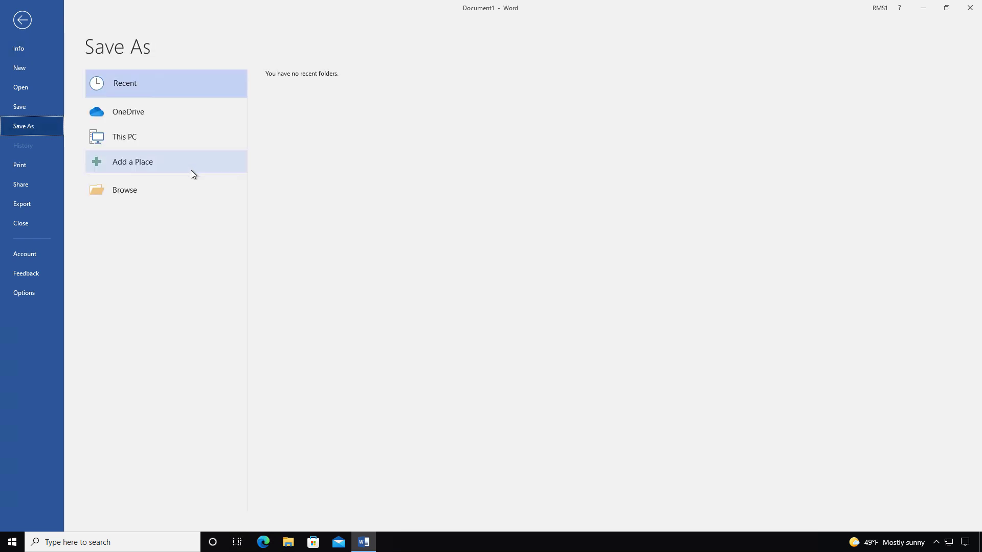
left_click(172, 193)
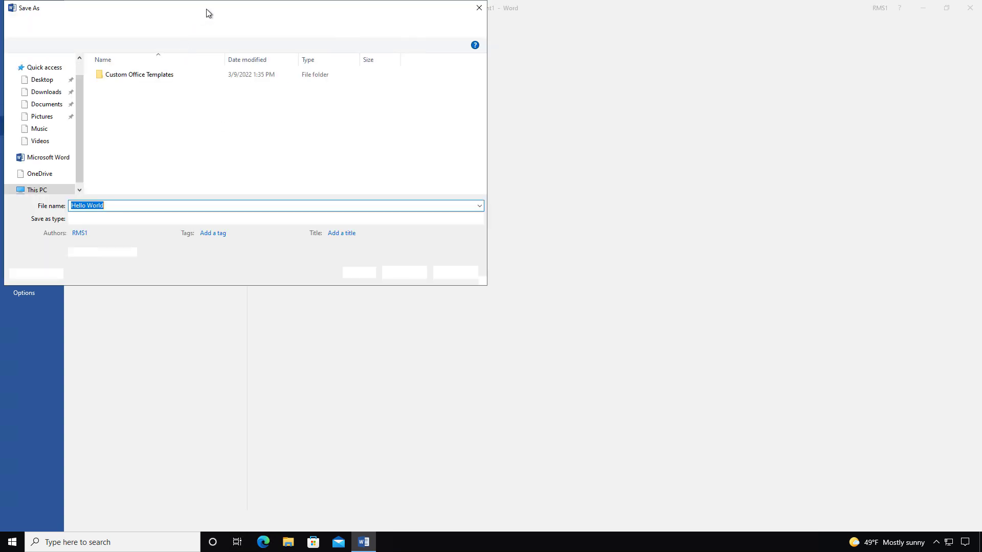
left_click(183, 32)
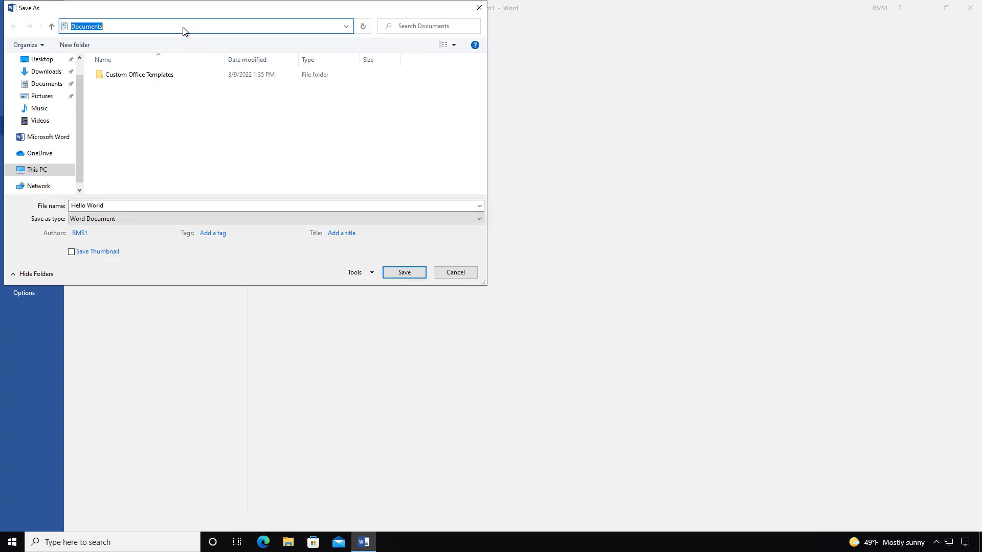
type("\\\\dc02")
key("Return")
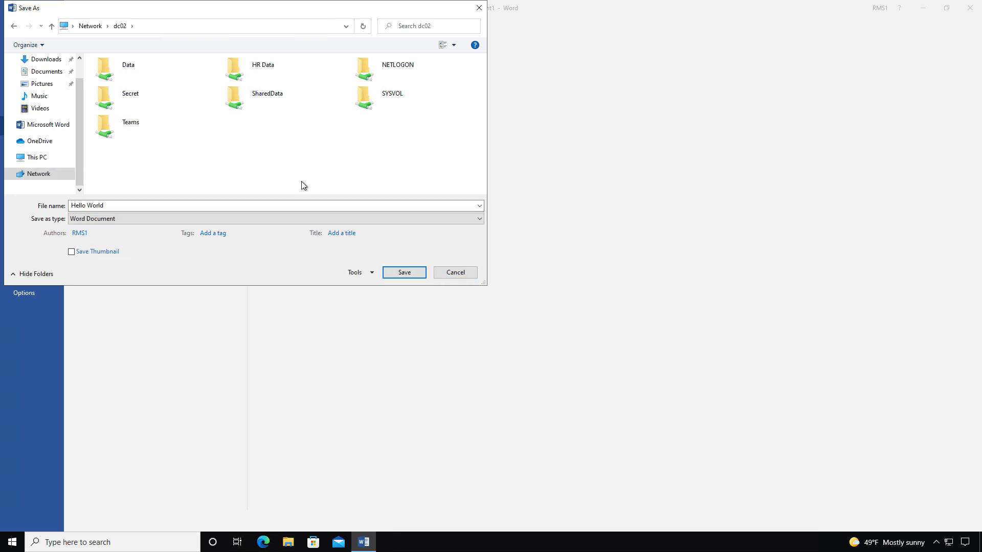
key("s")
key("Return")
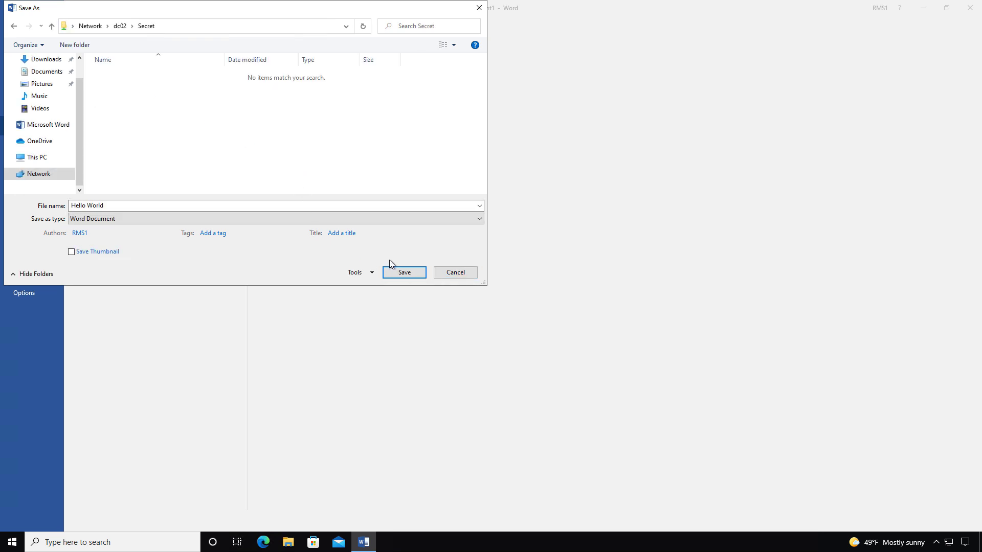
left_click(399, 271)
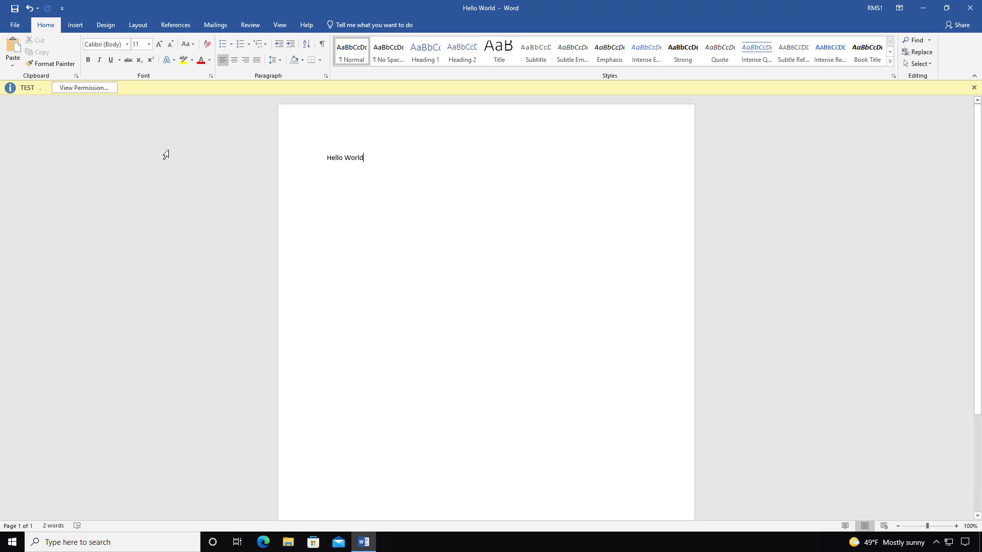
- Review the current user's full permissions on the document, then dismiss the summary
left_click(94, 88)
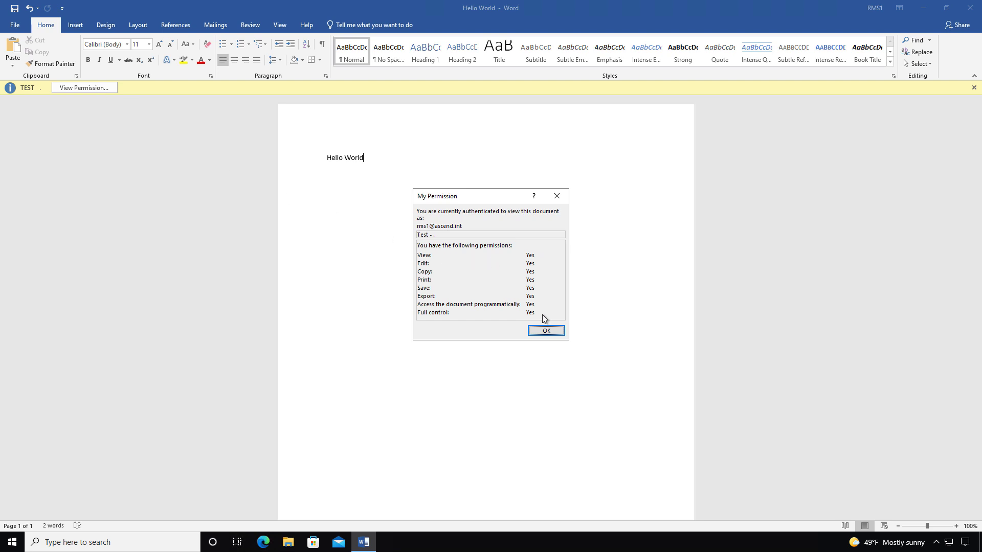
left_click(550, 330)
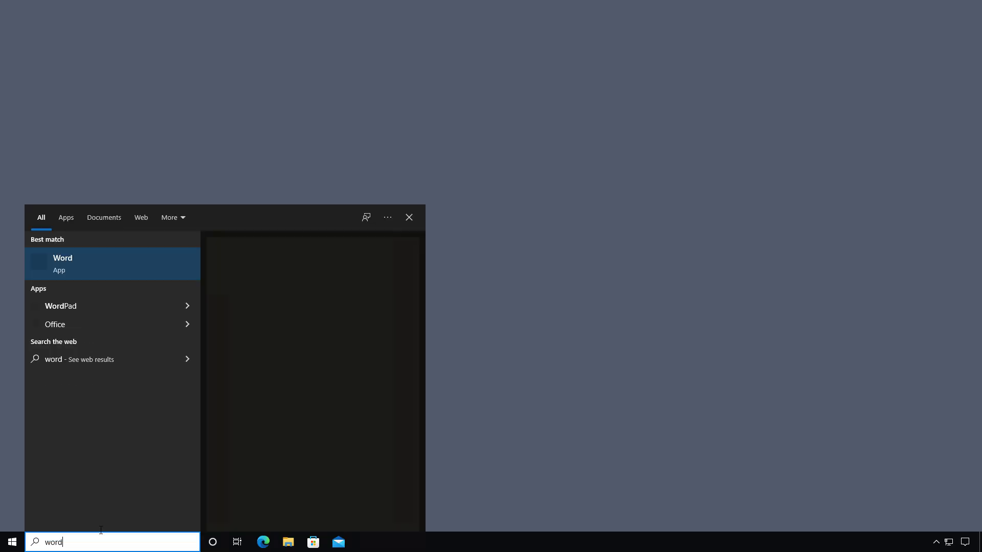
- Launch Word and browse to the Secret share on \\dc02 to open Hello World
left_click(96, 270)
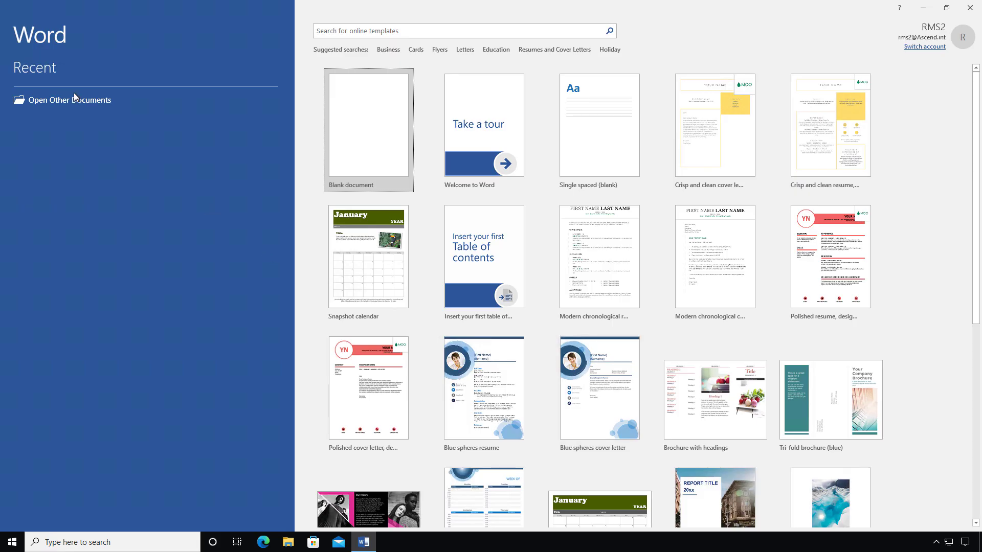
left_click(71, 101)
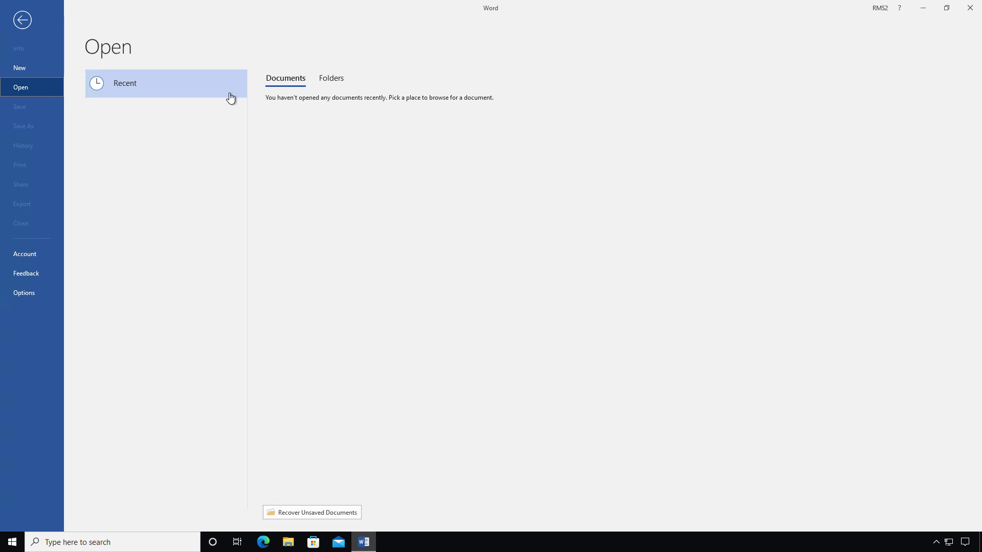
left_click(131, 195)
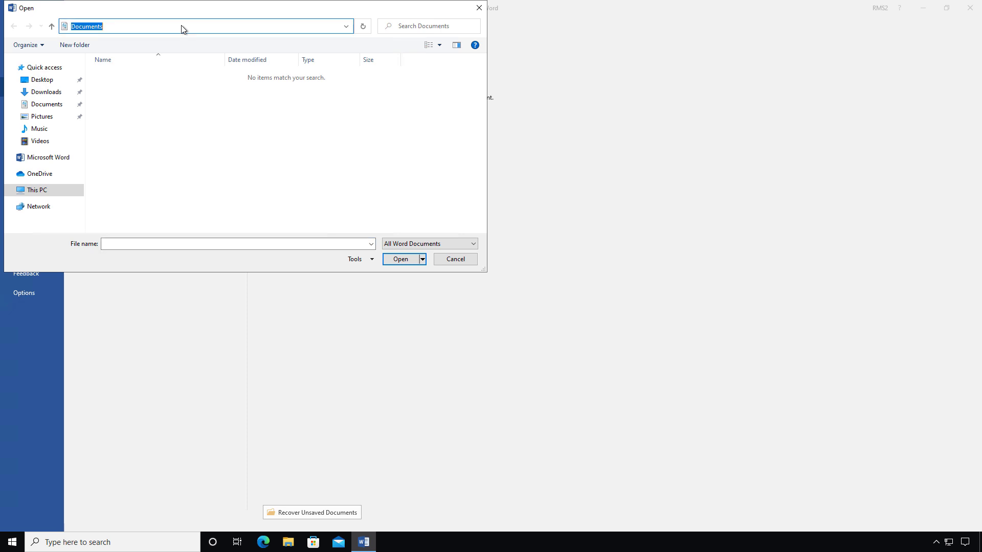
type("\\dc02")
key("Return")
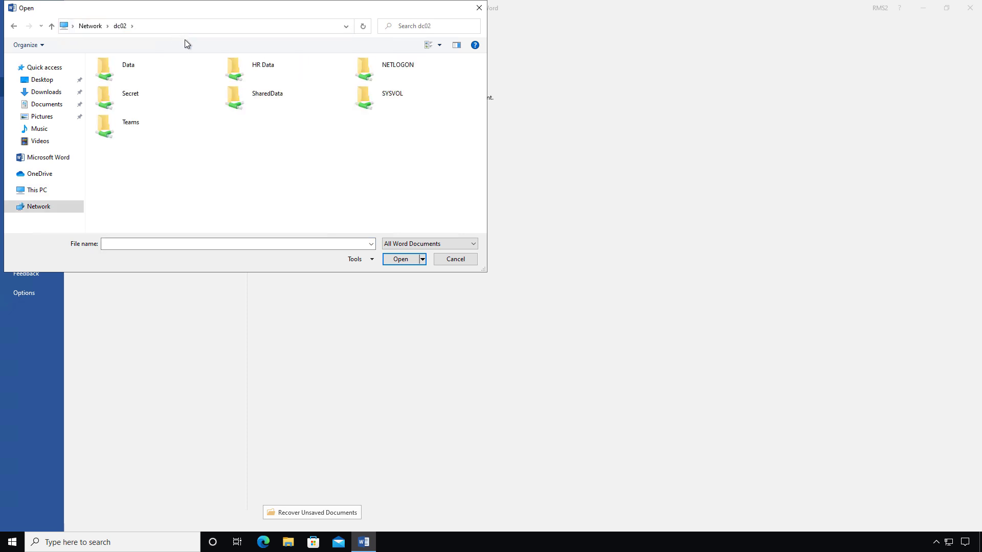
left_click(129, 98)
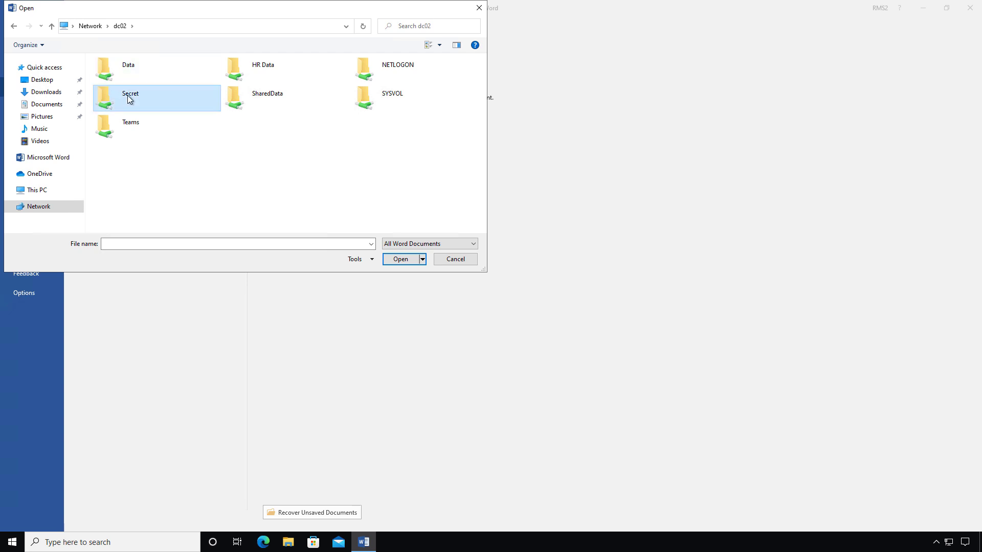
double_click(127, 95)
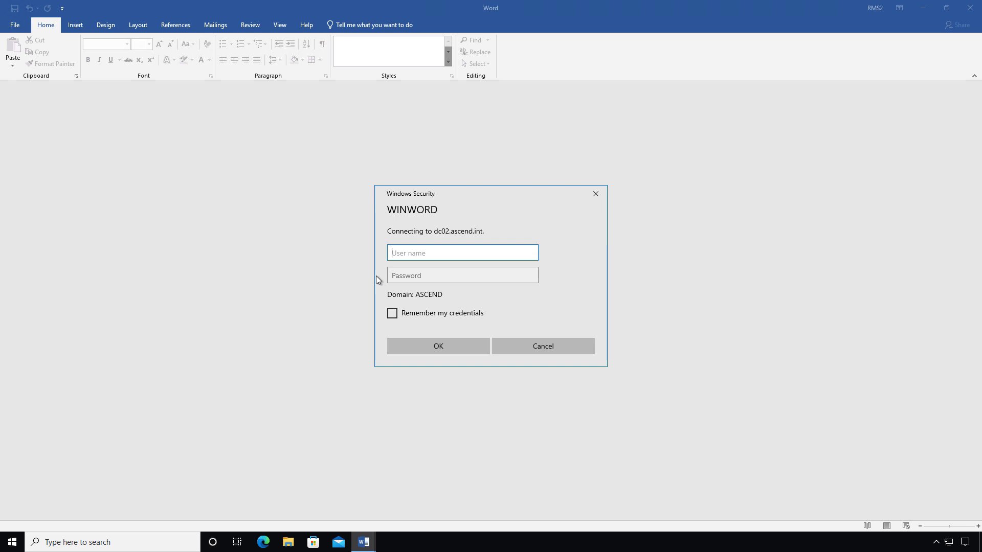
- Sign in with the second test user's e-mail and password so Hello World opens read-only
key("Tab")
type("••••••••")
left_click(455, 254)
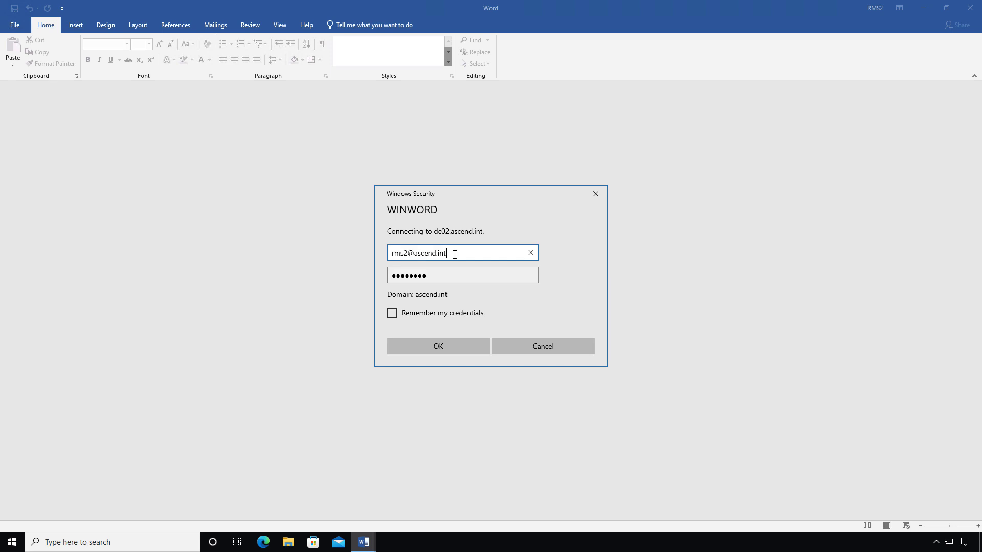
left_click(438, 343)
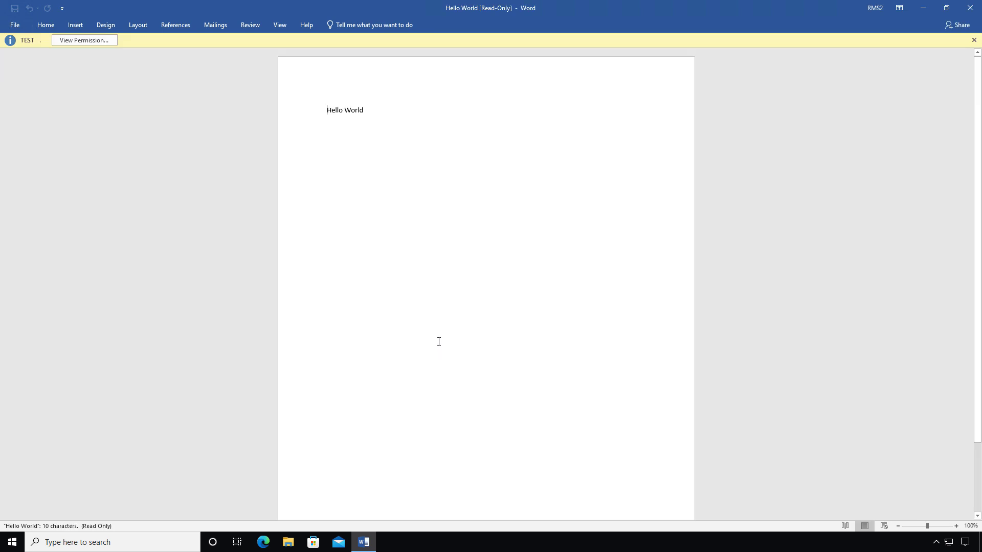
- Show the second user's permissions on Hello World, confirming only View rights
left_click(103, 40)
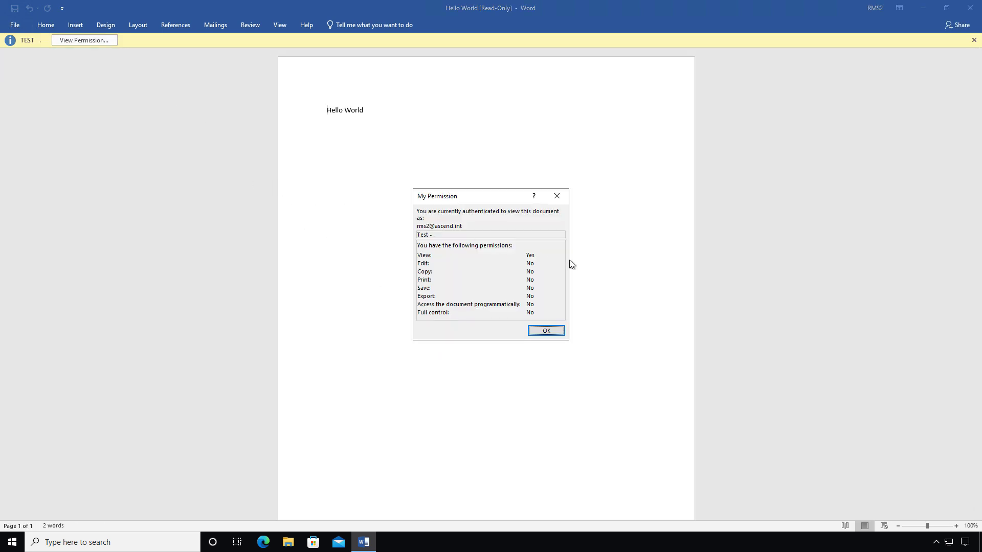